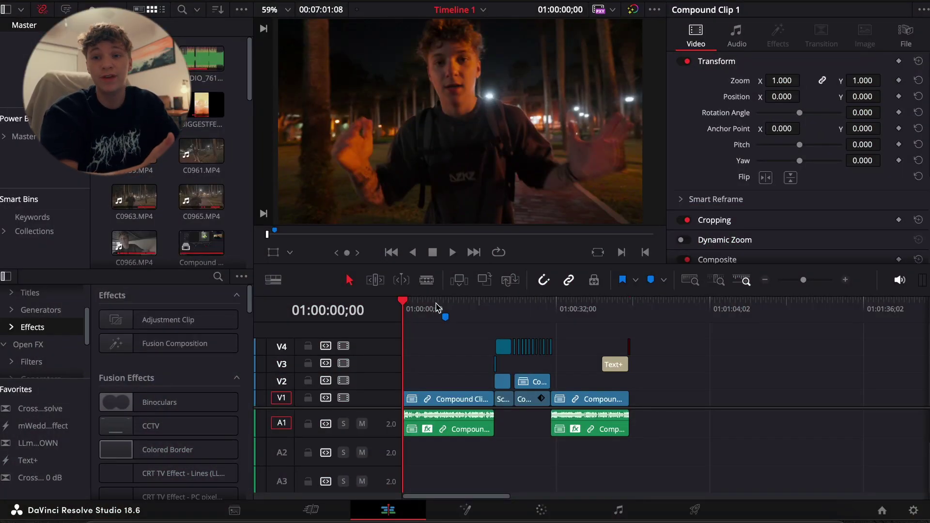
# - Examine the full extent of Timeline 1, including the disabled clips further along and the lower audio tracks
pyautogui.click(425, 307)
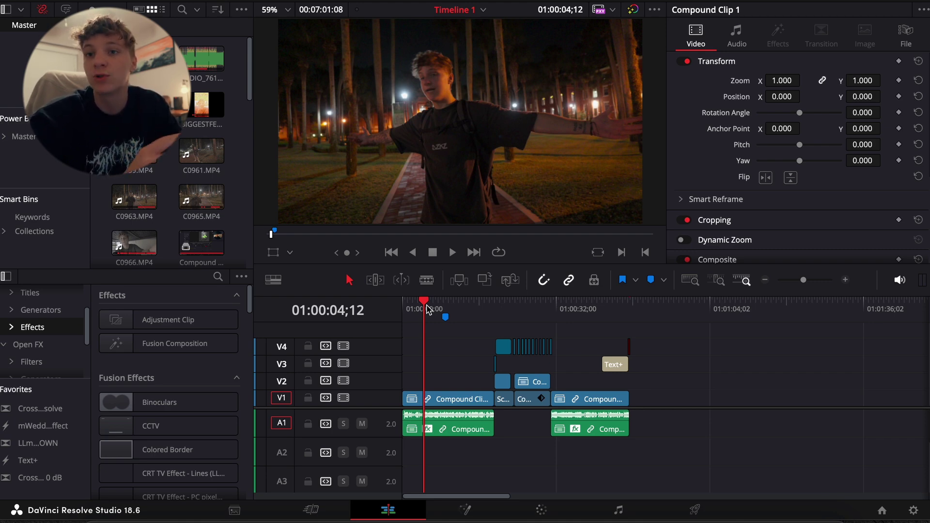
pyautogui.press('super+equal')
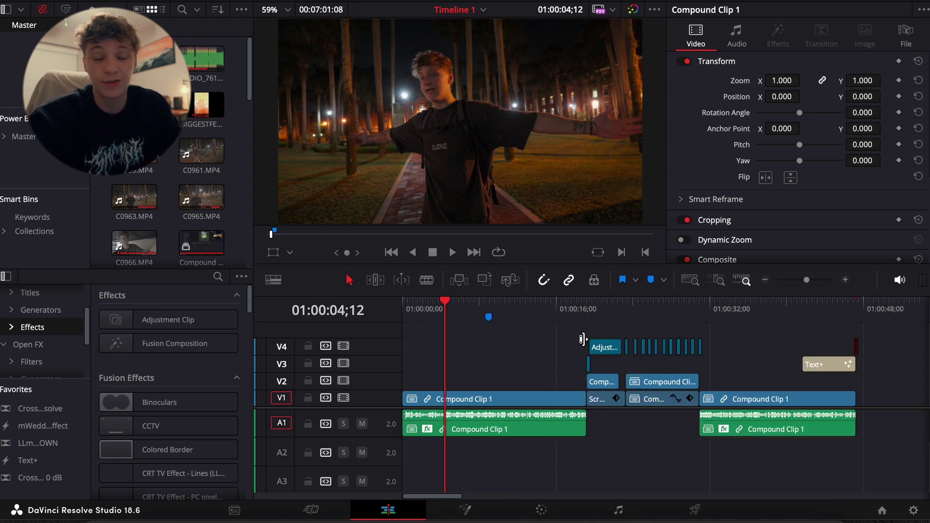
pyautogui.click(765, 281)
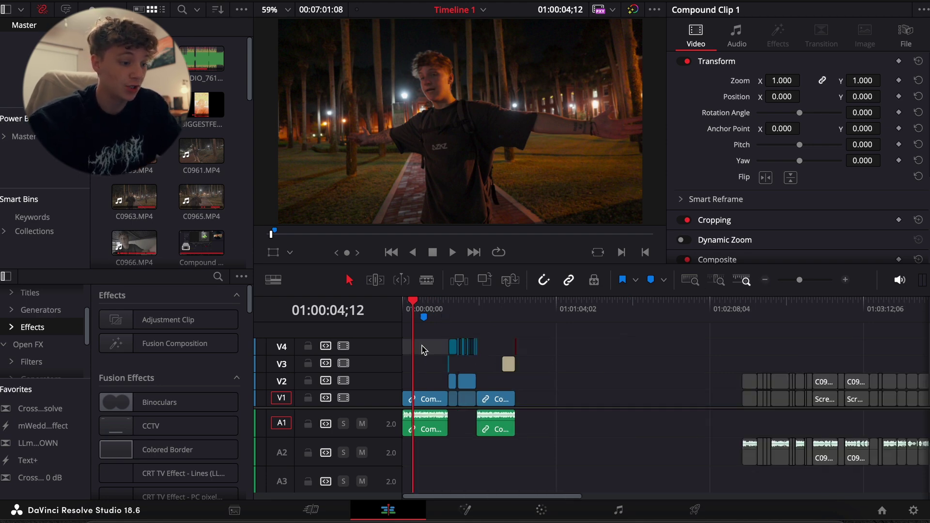
pyautogui.click(765, 280)
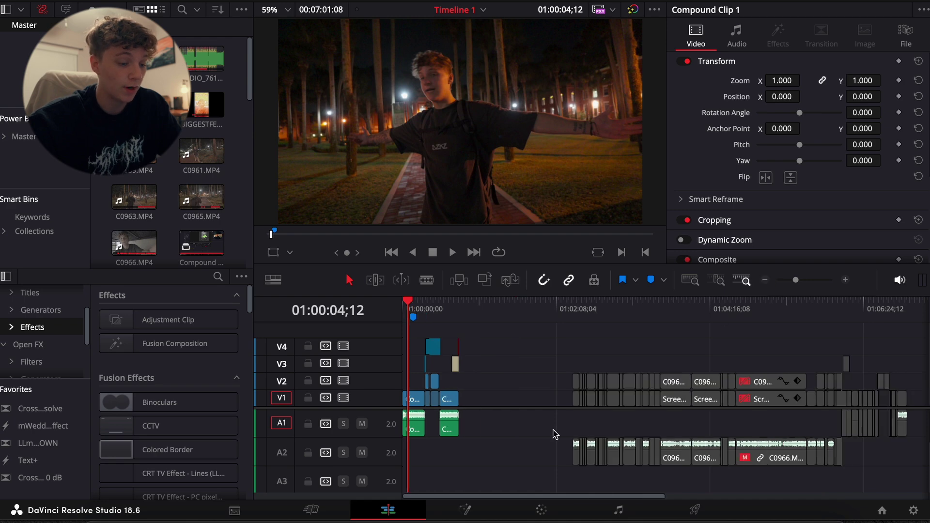
pyautogui.scroll(-5, 554, 434)
pyautogui.moveTo(525, 337); pyautogui.dragTo(681, 476)
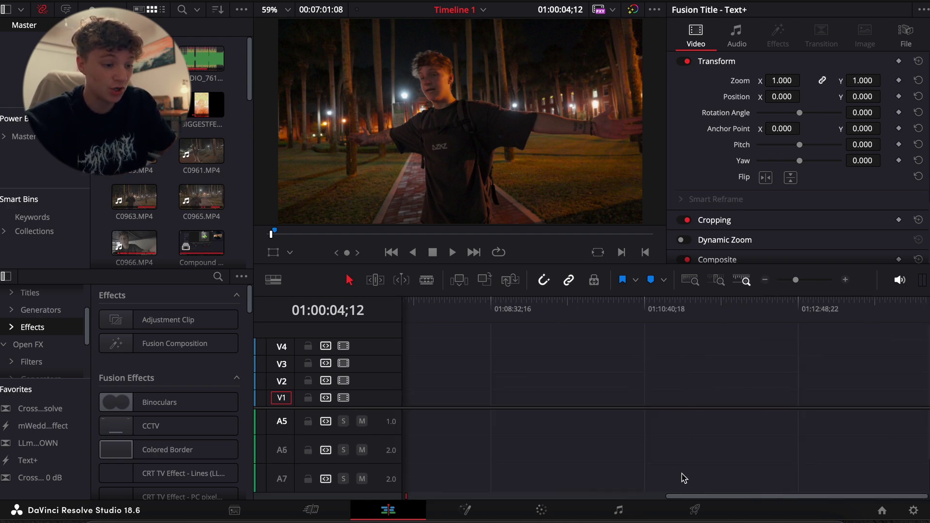
pyautogui.hscroll(-8, 644, 448)
pyautogui.hscroll(-3, 571, 430)
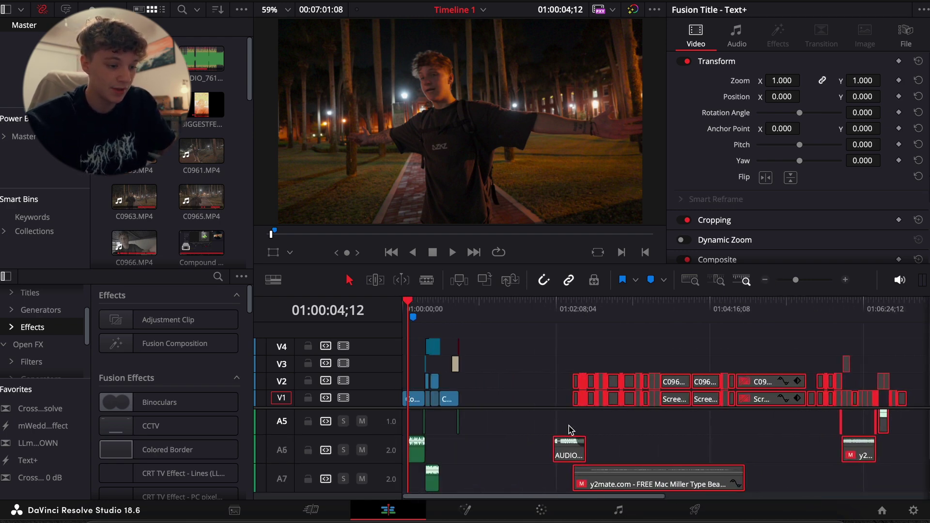
pyautogui.click(471, 485)
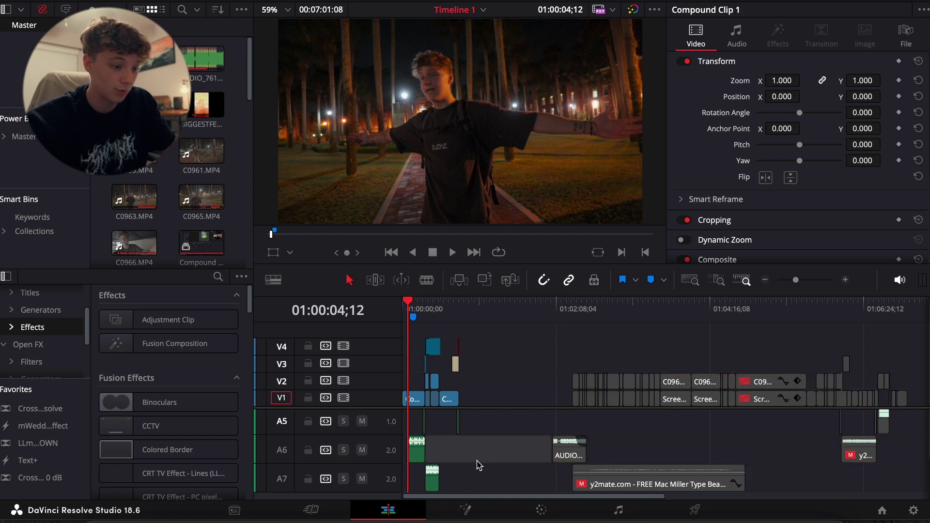
pyautogui.press('Up')
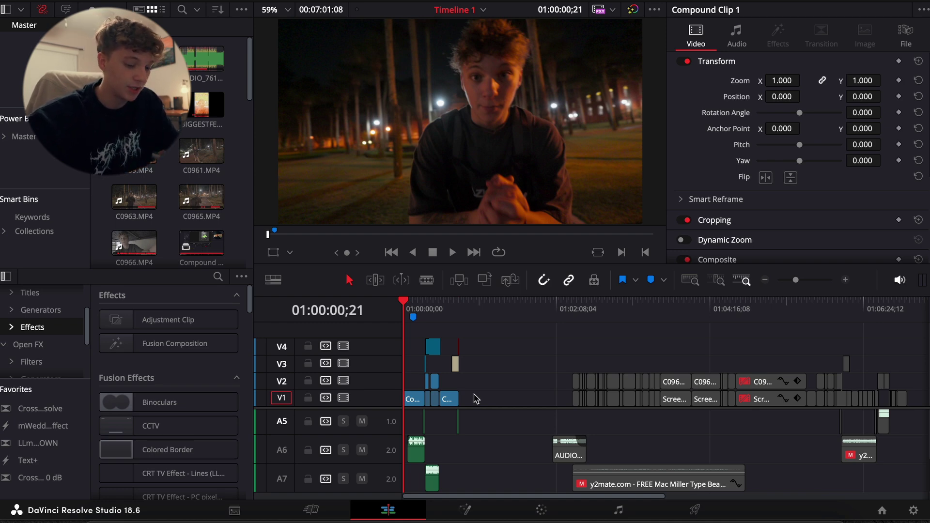
# - Set the project's timeline resolution to a custom vertical format of 1080 x 1920
pyautogui.hotkey('shift', '9')
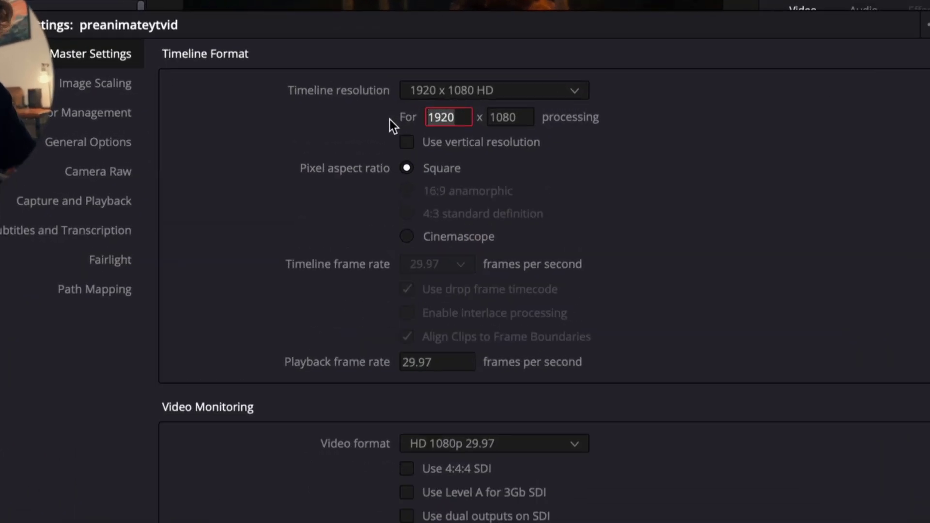
pyautogui.write('1080')
pyautogui.press('Return')
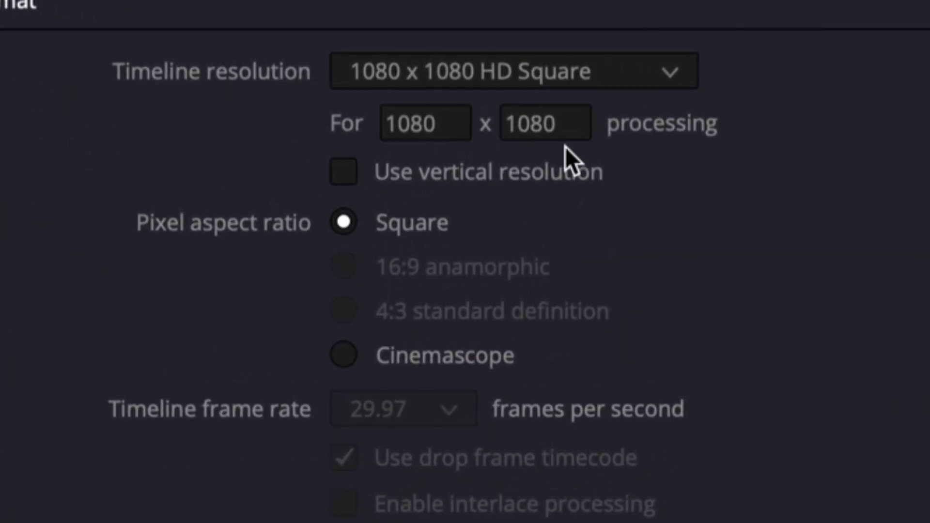
pyautogui.click(564, 135)
pyautogui.write('1920')
pyautogui.press('Return')
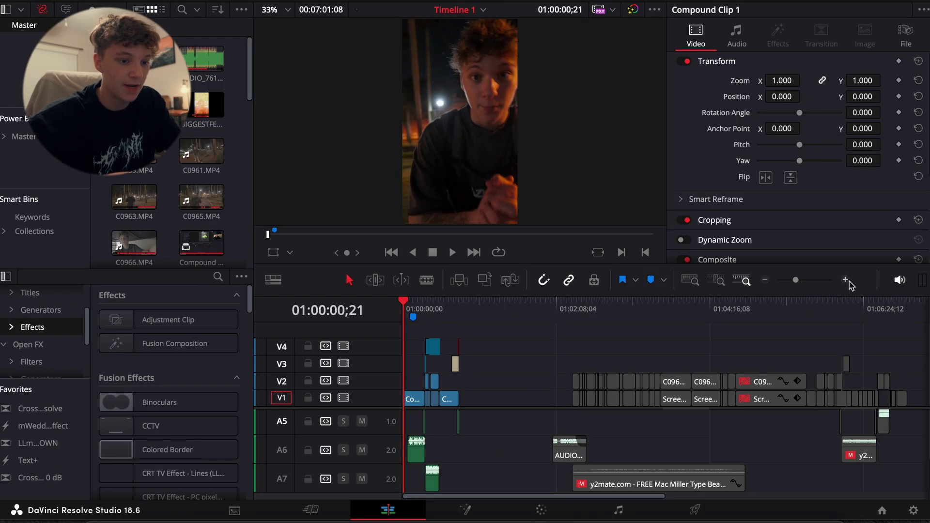
# - Play the opening, trim the start of the first Compound Clip 1 to 01:00:07;01, and delete the gap before it
pyautogui.click(846, 281)
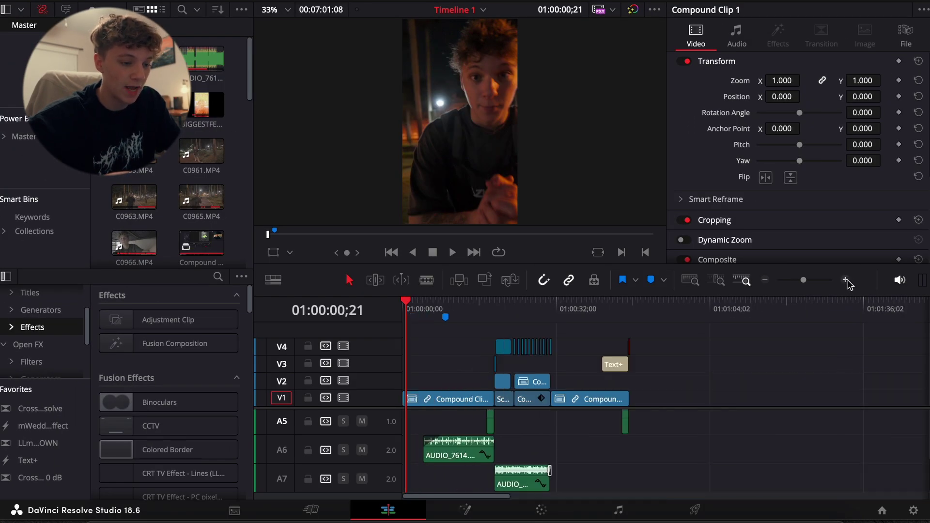
pyautogui.moveTo(413, 319); pyautogui.dragTo(369, 310)
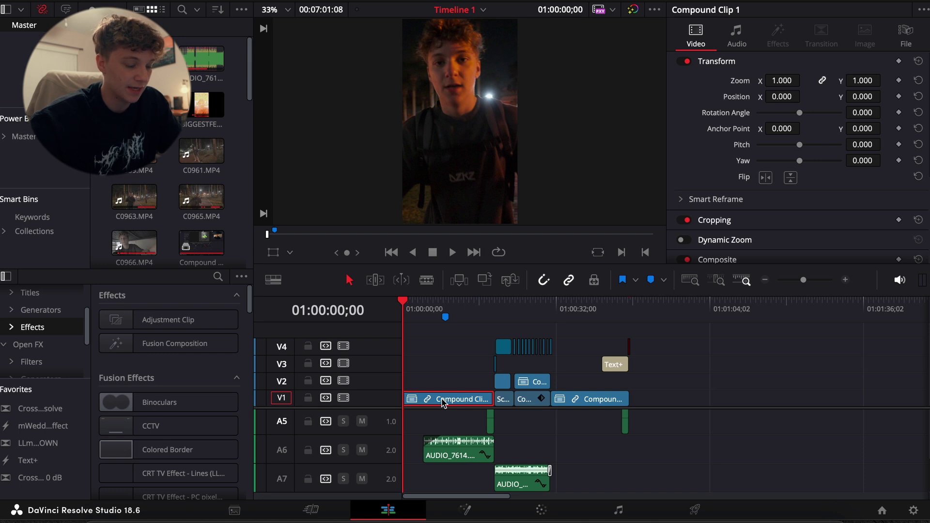
pyautogui.press('space')
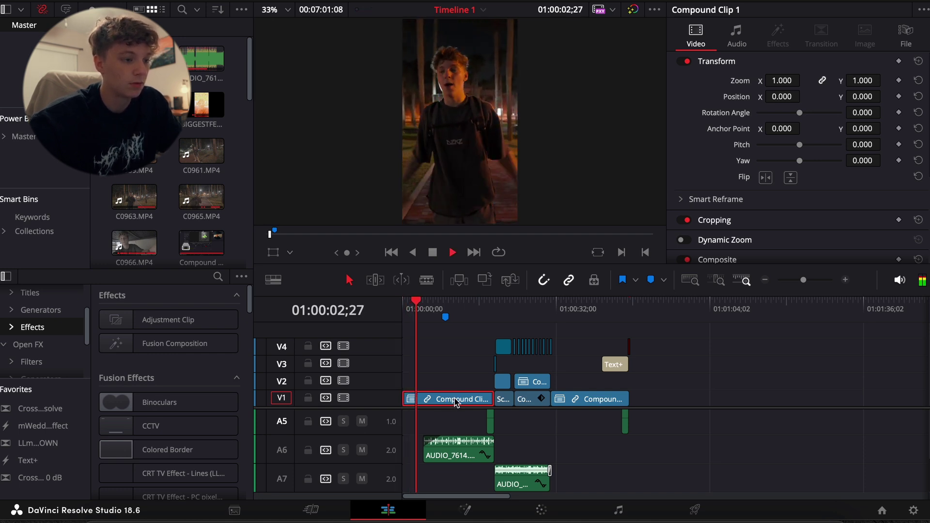
pyautogui.press('space')
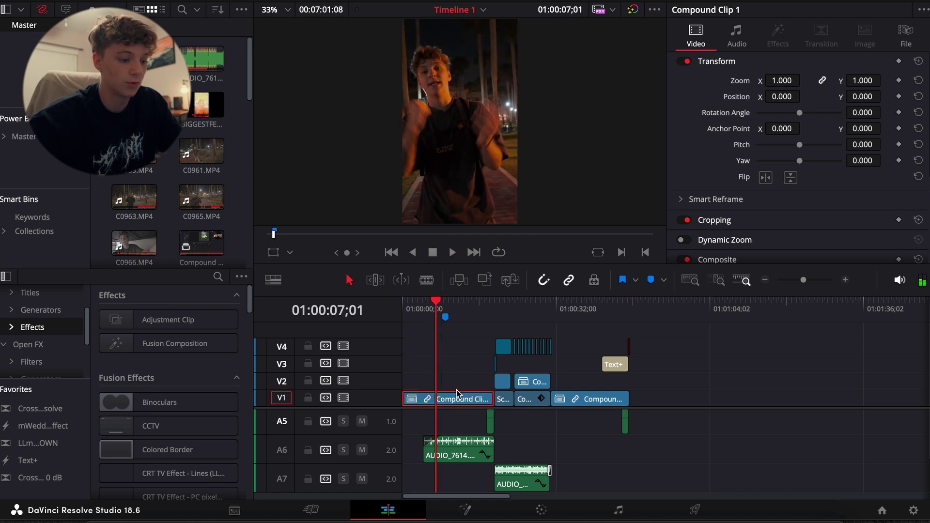
pyautogui.hotkey('shift', '[')
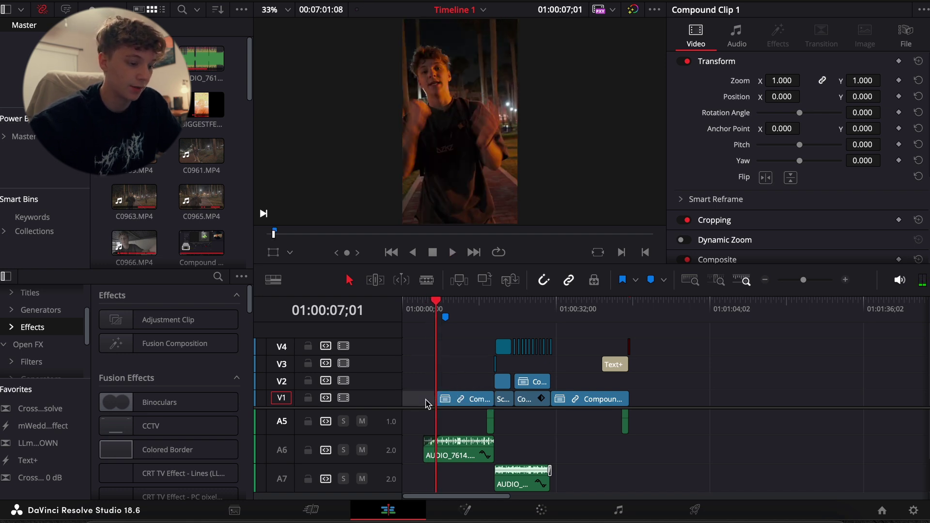
pyautogui.press('BackSpace')
# - Align the AUDIO_7614.m4a clip on track A6 with the start of the timeline
pyautogui.press('Home')
pyautogui.moveTo(457, 451); pyautogui.dragTo(437, 450)
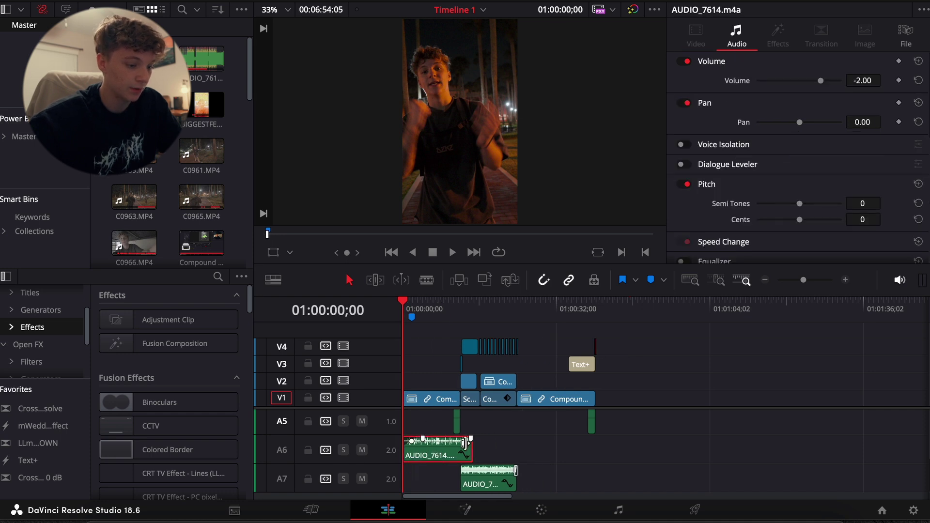
pyautogui.click(499, 440)
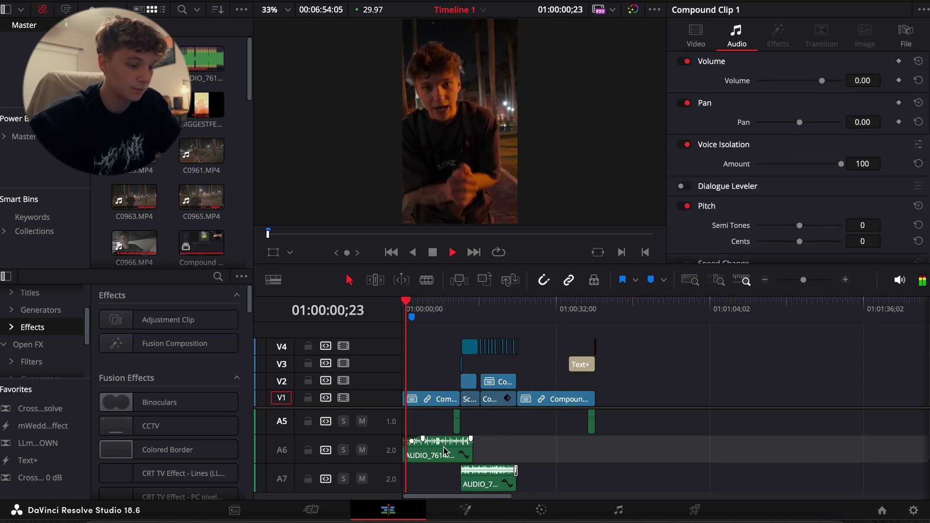
# - Shorten the fade-in of the AUDIO_7614.m4a clip on A6 and play the opening from the start
pyautogui.press('space')
pyautogui.moveTo(422, 439)
pyautogui.mouseDown()
pyautogui.moveTo(368, 439)
pyautogui.moveTo(415, 443)
pyautogui.mouseUp()
pyautogui.moveTo(412, 319)
pyautogui.mouseDown()
pyautogui.moveTo(388, 321)
pyautogui.moveTo(399, 304)
pyautogui.mouseUp()
pyautogui.press('space')
pyautogui.click(845, 279)
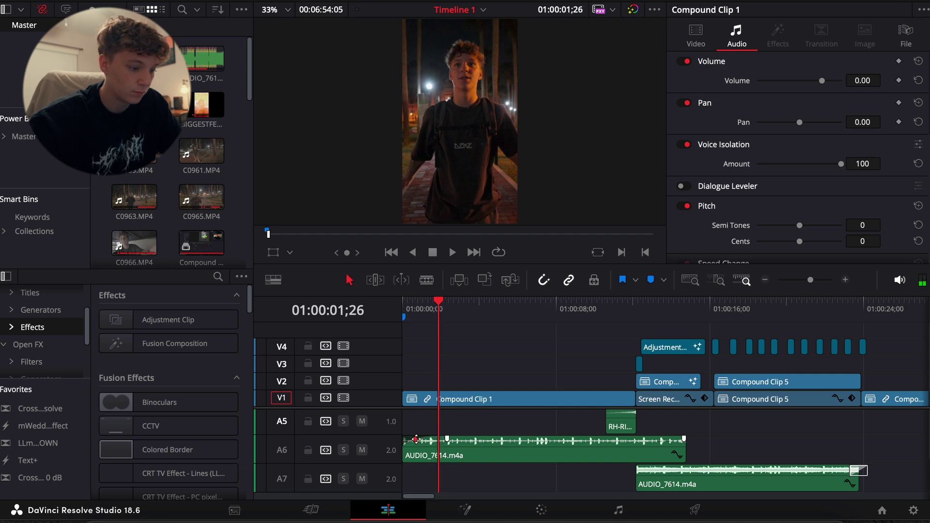
pyautogui.press('Home')
pyautogui.press('space')
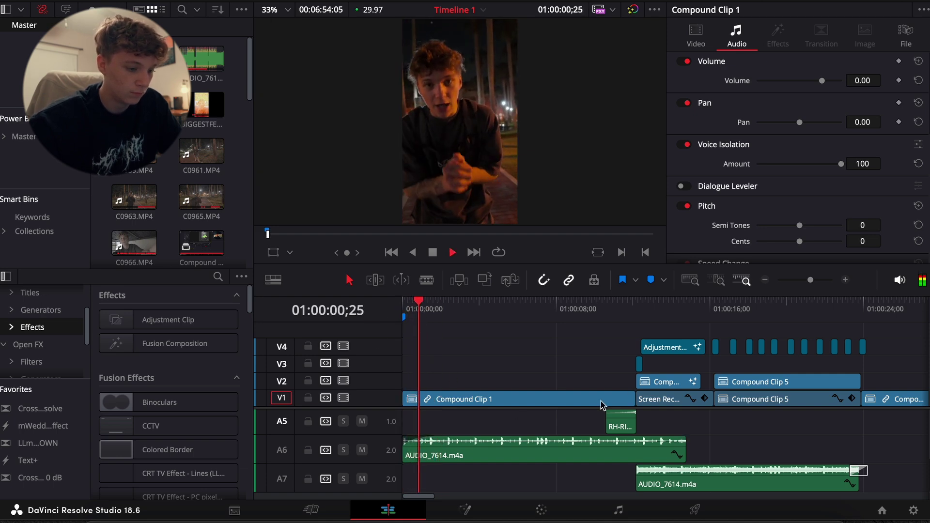
# - Trim the end of the AUDIO_7614.m4a clip on A6 to where the first Compound Clip 1 ends, and replay the opening
pyautogui.click(765, 280)
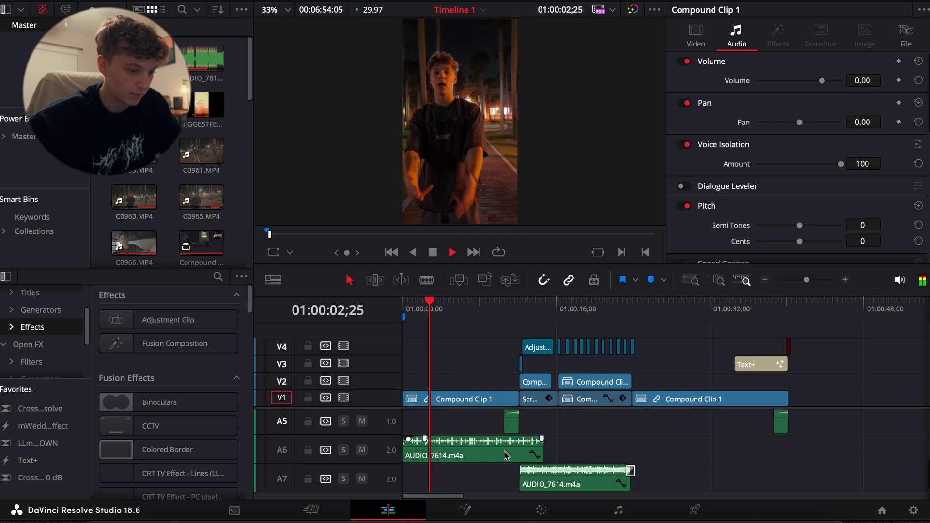
pyautogui.press('space')
pyautogui.moveTo(538, 446); pyautogui.dragTo(518, 446)
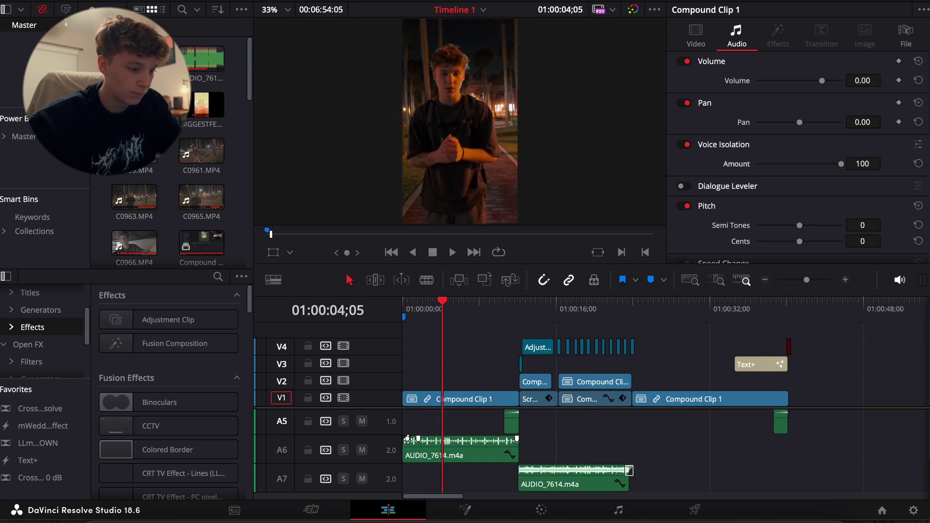
pyautogui.press('Home')
pyautogui.press('space')
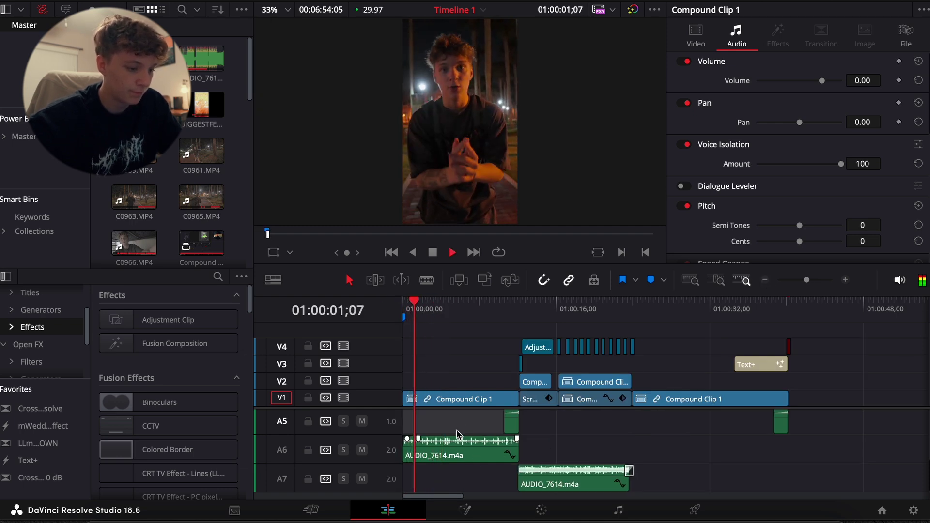
# - Review the cut into the screen recording and disable the long MagicZoomV3 adjustment clip above it on V4
pyautogui.click(845, 280)
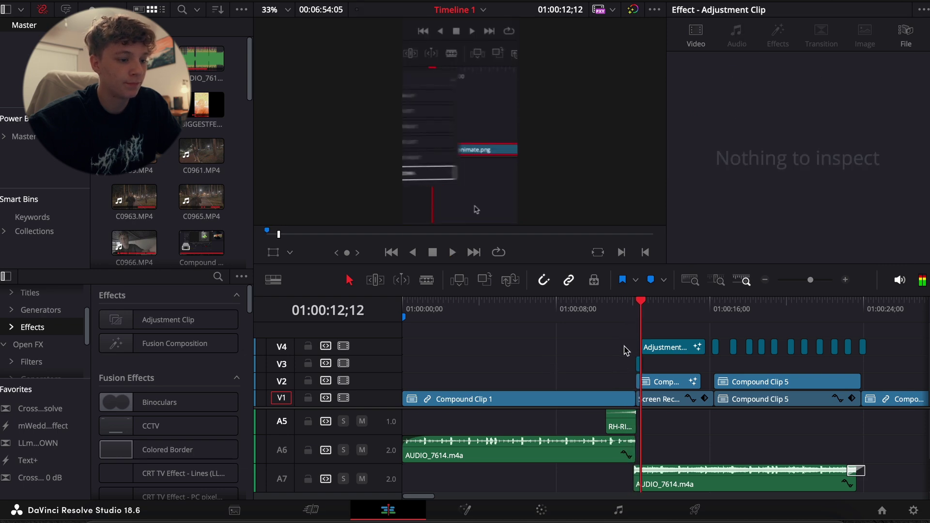
pyautogui.click(618, 314)
pyautogui.press('space')
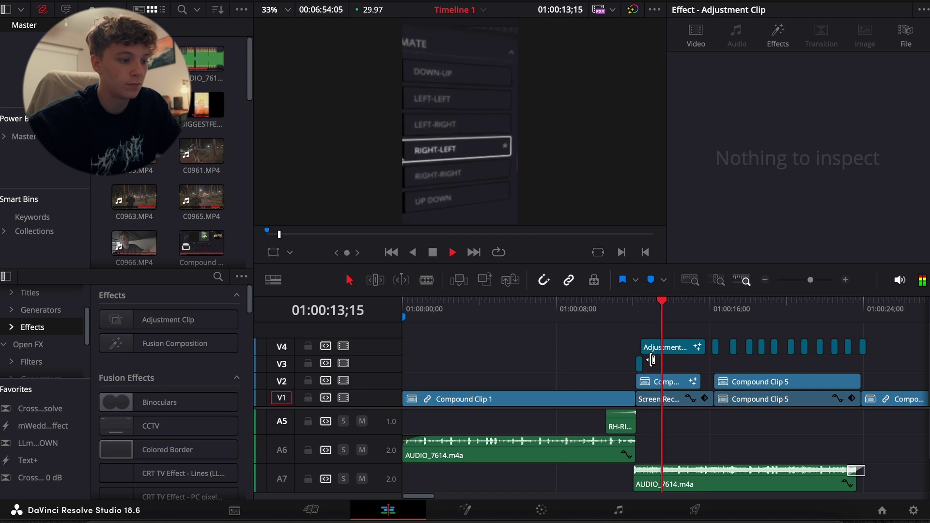
pyautogui.moveTo(649, 314)
pyautogui.mouseDown()
pyautogui.moveTo(634, 314)
pyautogui.moveTo(641, 313)
pyautogui.mouseUp()
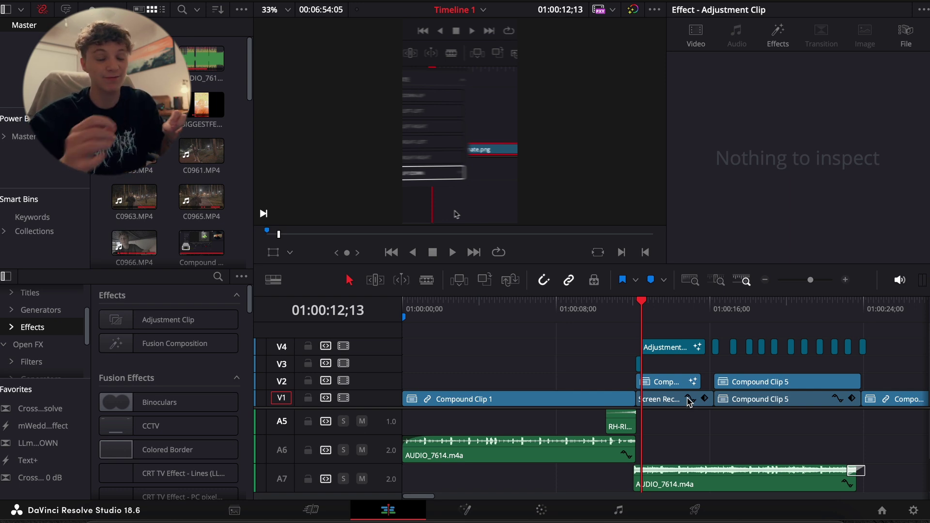
pyautogui.click(649, 347)
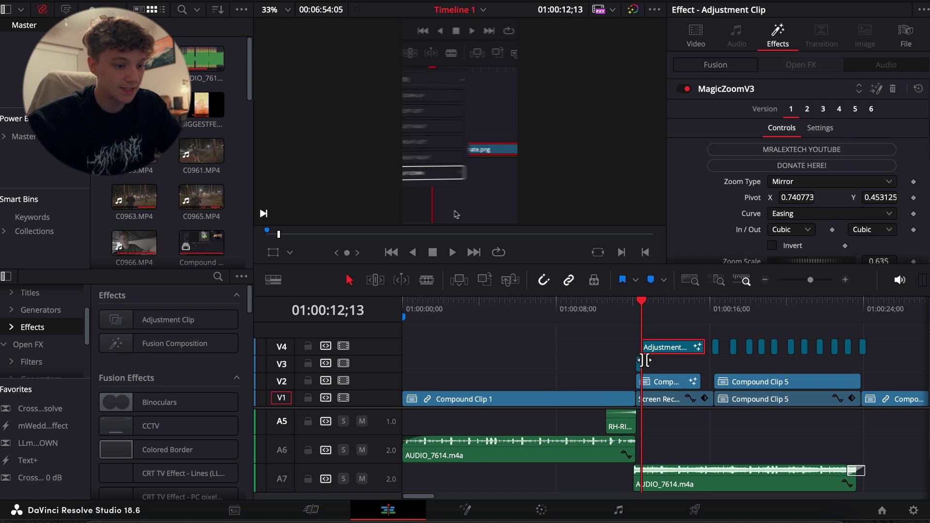
pyautogui.click(638, 366)
pyautogui.click(633, 310)
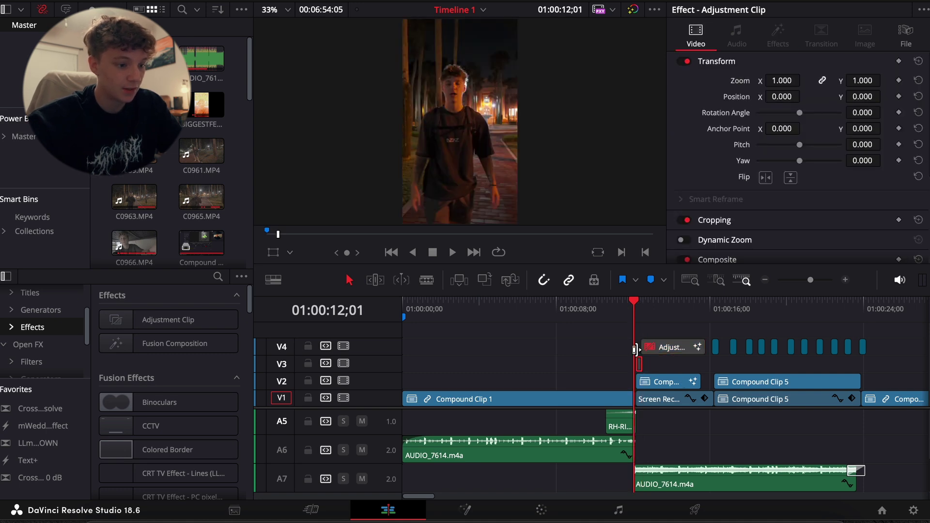
pyautogui.press('space')
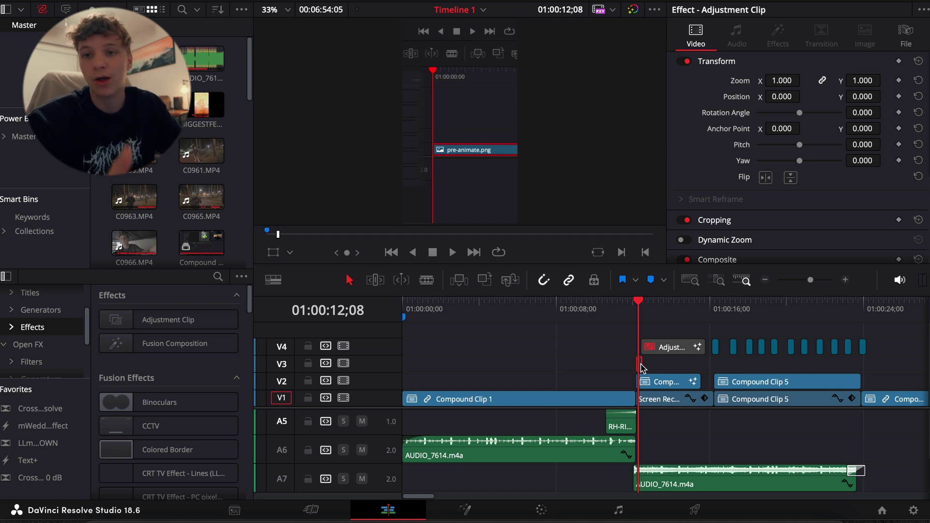
# - Play through the Compound Clip 5 section and delete both Compound Clip 5 clips from V1 and V2
pyautogui.click(709, 308)
pyautogui.press('space')
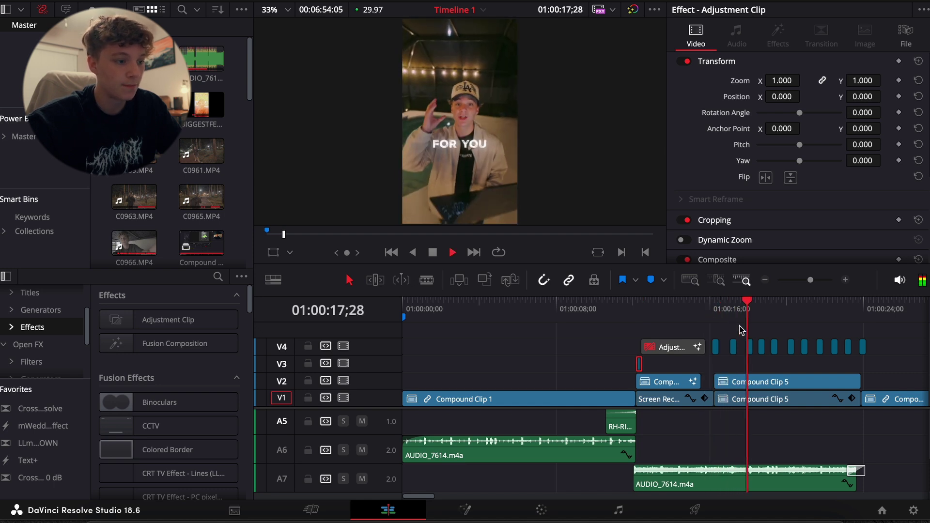
pyautogui.press('space')
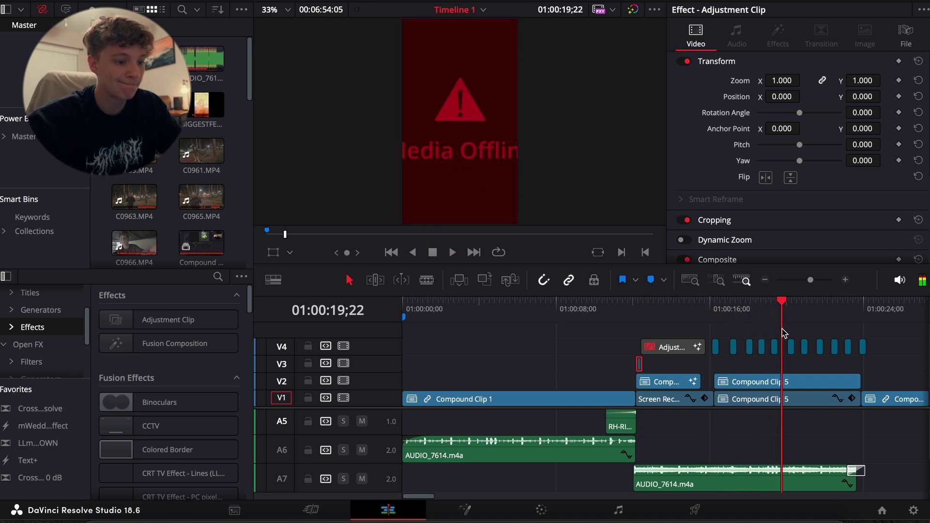
pyautogui.moveTo(778, 315); pyautogui.dragTo(717, 320)
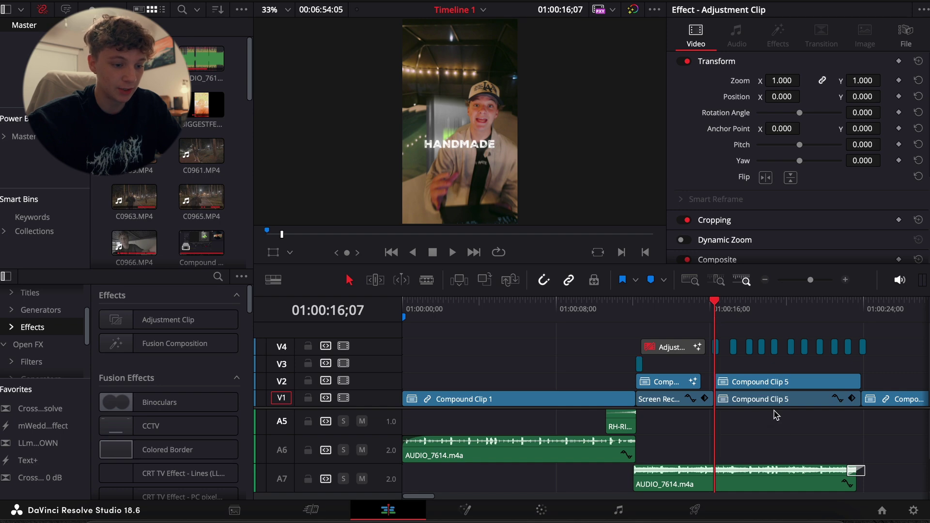
pyautogui.moveTo(776, 415); pyautogui.dragTo(744, 382)
pyautogui.scroll(4, 770, 429)
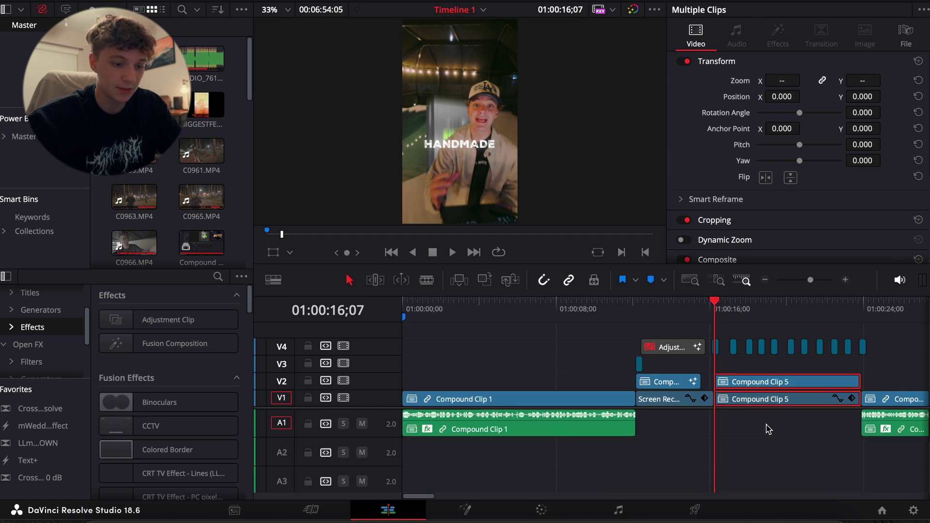
pyautogui.press('BackSpace')
# - Move the second Compound Clip 1 back to 01:00:16;07 to close the gap, and delete the row of short adjustment clips on V4
pyautogui.moveTo(904, 401); pyautogui.dragTo(757, 399)
pyautogui.moveTo(889, 368); pyautogui.dragTo(716, 348)
pyautogui.press('BackSpace')
# - Enable the long adjustment clip on V4, switch the viewer to Fusion Overlay, and show the clip's MagicZoomV3 controls
pyautogui.click(671, 349)
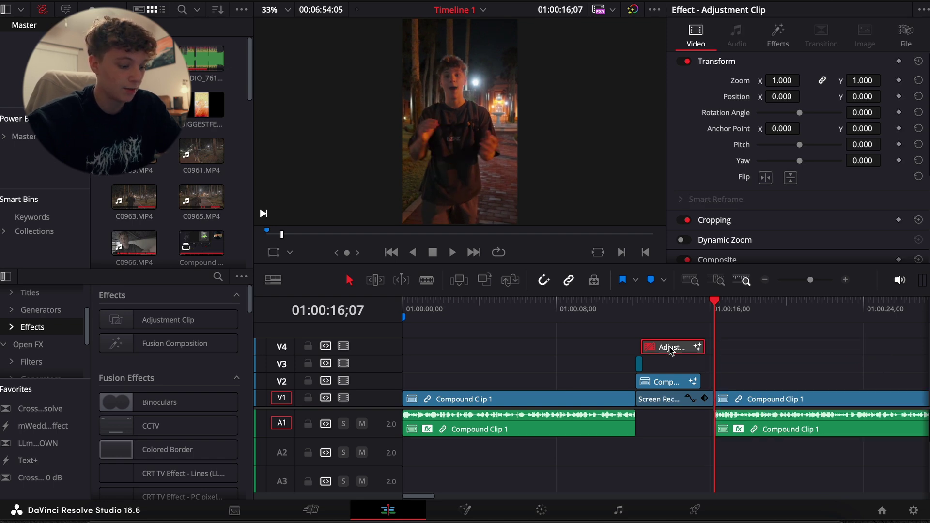
pyautogui.click(644, 304)
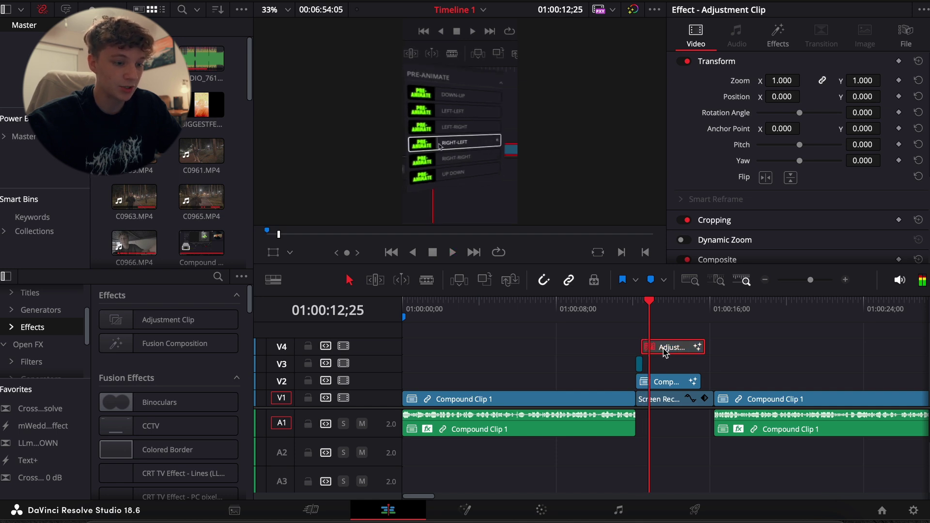
pyautogui.press('space')
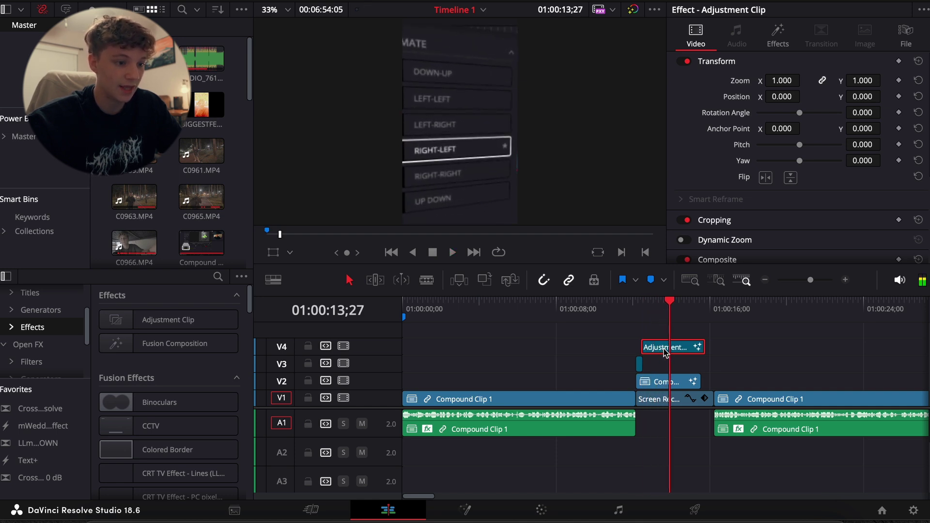
pyautogui.click(291, 253)
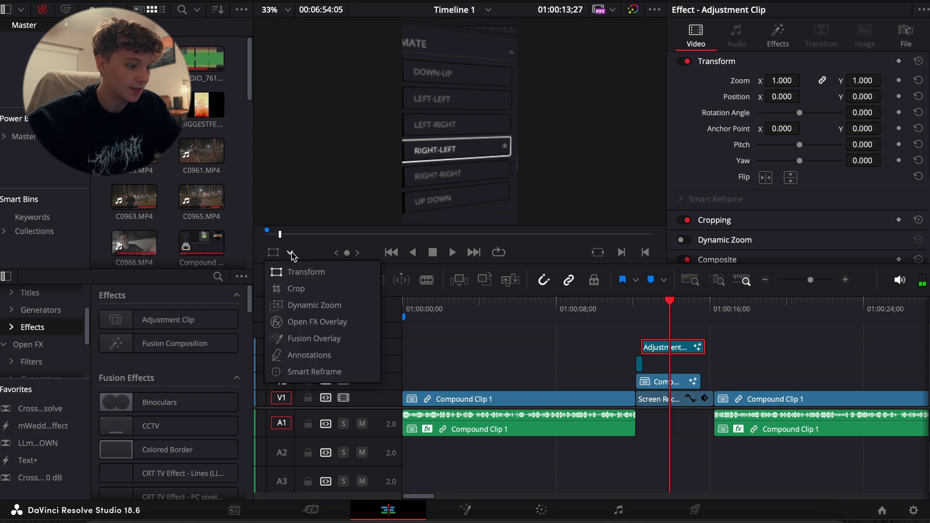
pyautogui.click(307, 339)
pyautogui.click(778, 39)
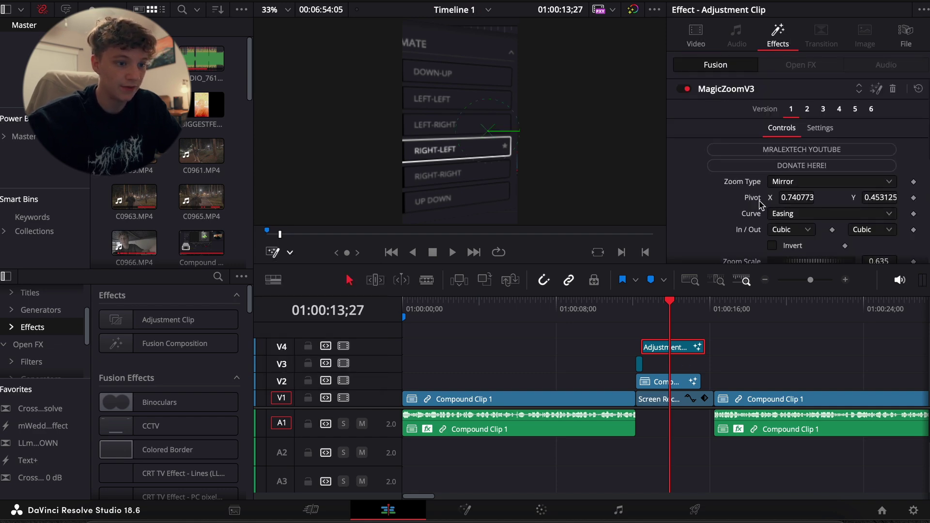
pyautogui.scroll(-3, 719, 214)
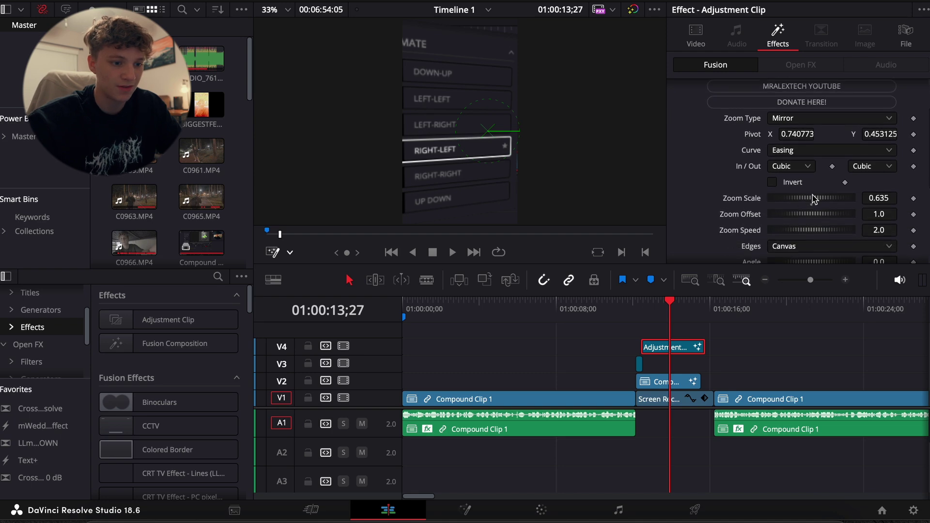
# - Lower the MagicZoomV3 Zoom Scale to 0.113 and move its pivot in the viewer to about X 0.25, Y 0.39
pyautogui.moveTo(815, 198); pyautogui.dragTo(804, 201)
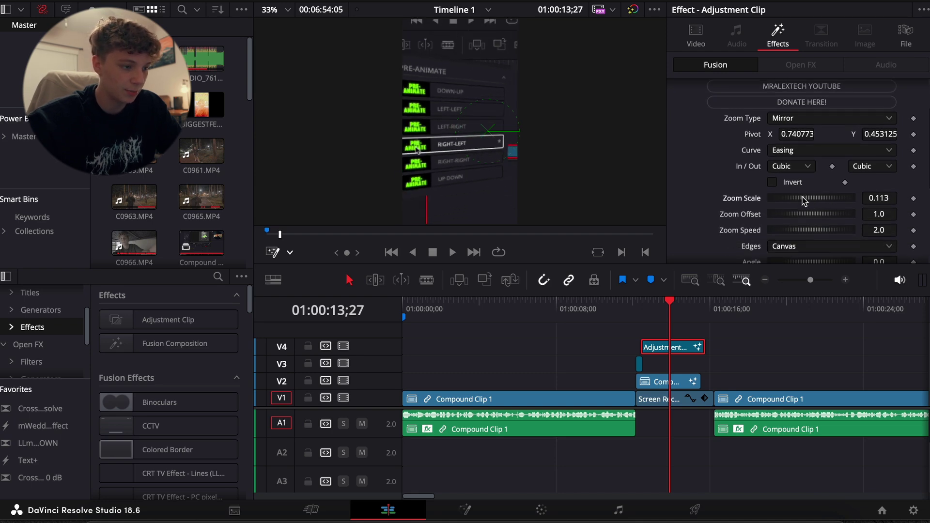
pyautogui.moveTo(489, 135); pyautogui.dragTo(432, 147)
pyautogui.click(652, 304)
pyautogui.press('space')
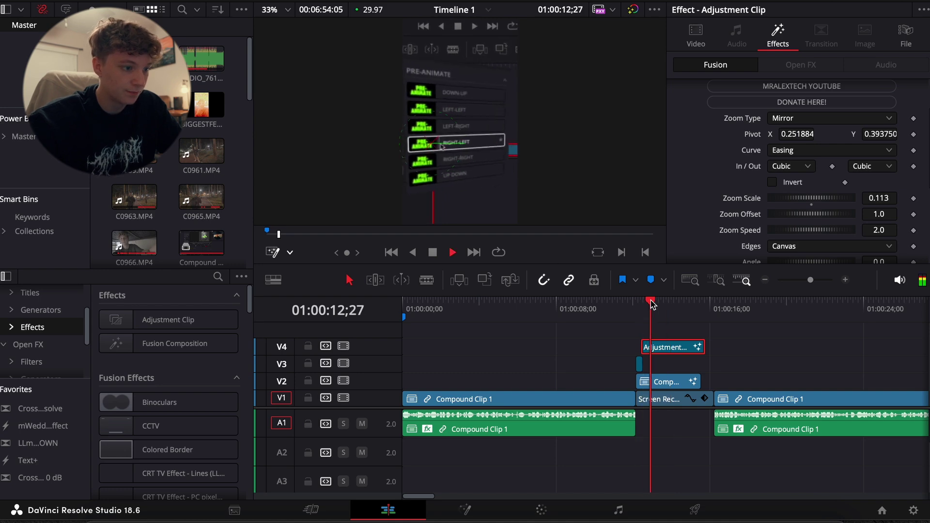
# - Set the MagicZoomV3 Zoom Scale to 0.3 and replay the zoom from the start of the adjustment clip
pyautogui.moveTo(793, 202); pyautogui.dragTo(796, 202)
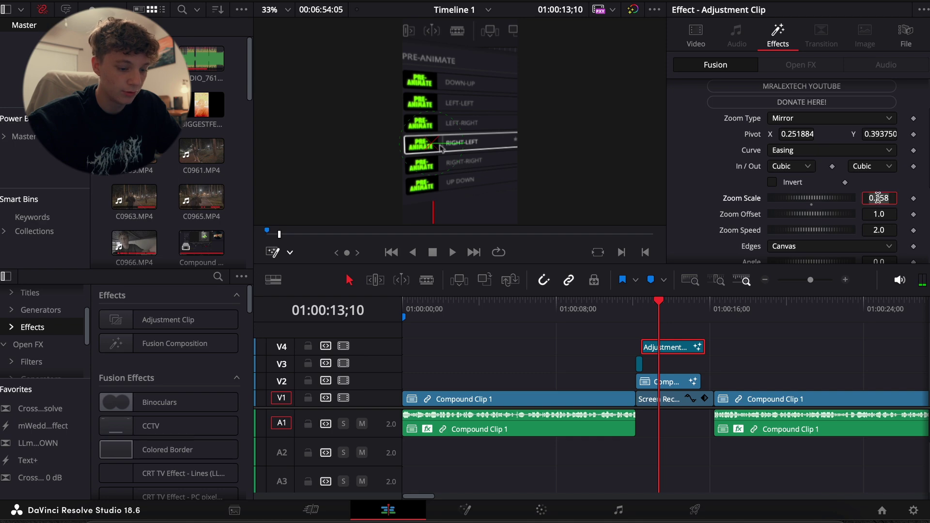
pyautogui.write('0.3')
pyautogui.press('Tab')
pyautogui.click(779, 346)
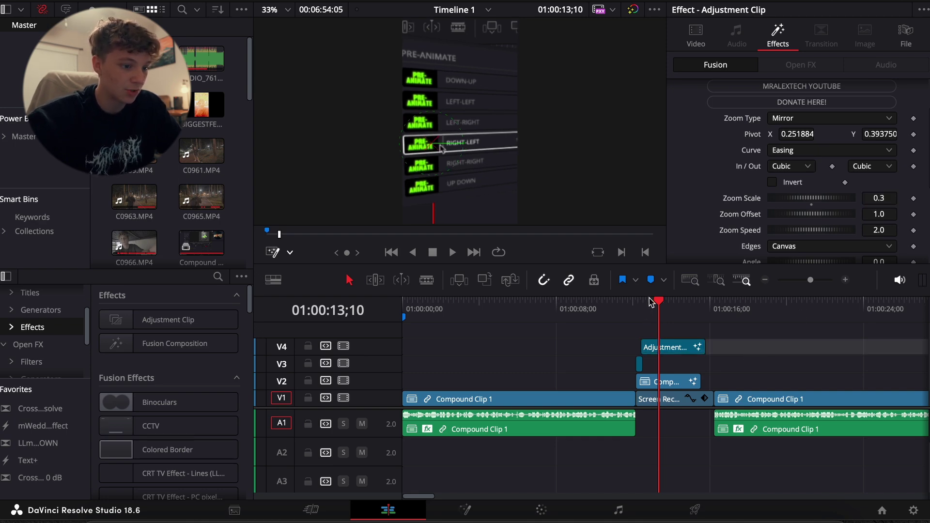
pyautogui.click(644, 304)
pyautogui.press('space')
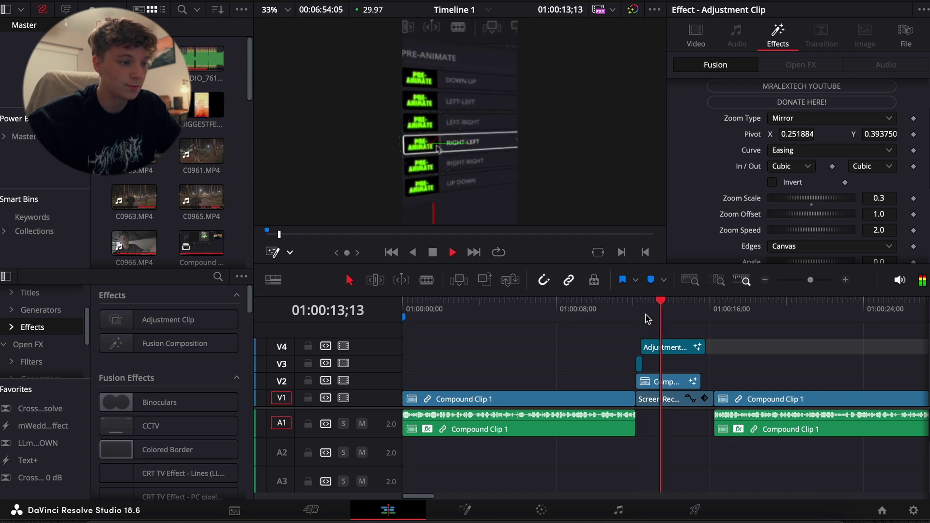
pyautogui.press('space')
# - Disable the adjustment clips on V4 and V3 and inspect the RIGHT-LEFT effect on Compound Clip 2
pyautogui.click(643, 351)
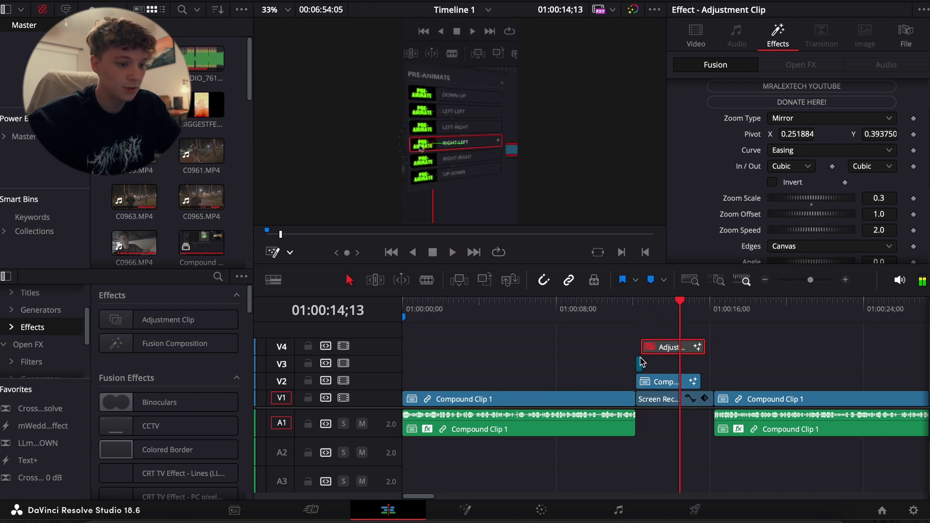
pyautogui.click(640, 364)
pyautogui.click(659, 381)
pyautogui.rightClick(658, 381)
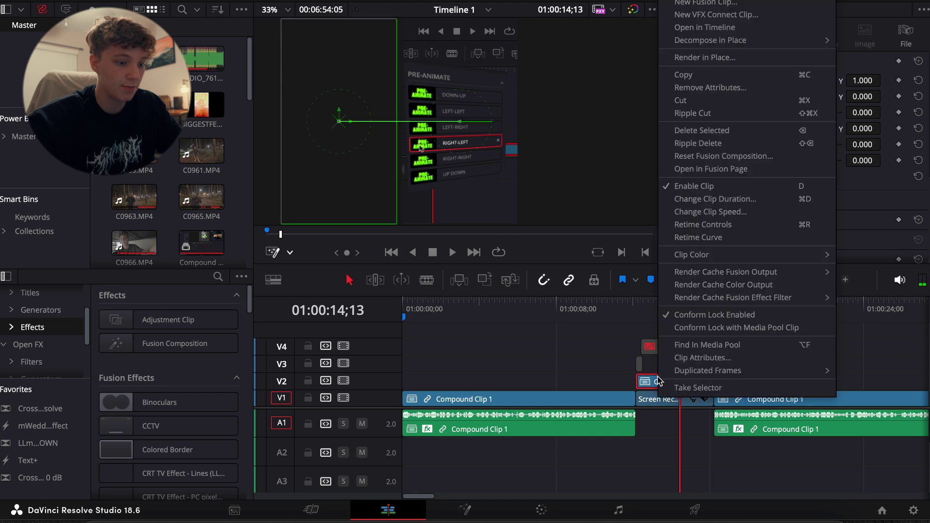
pyautogui.click(609, 361)
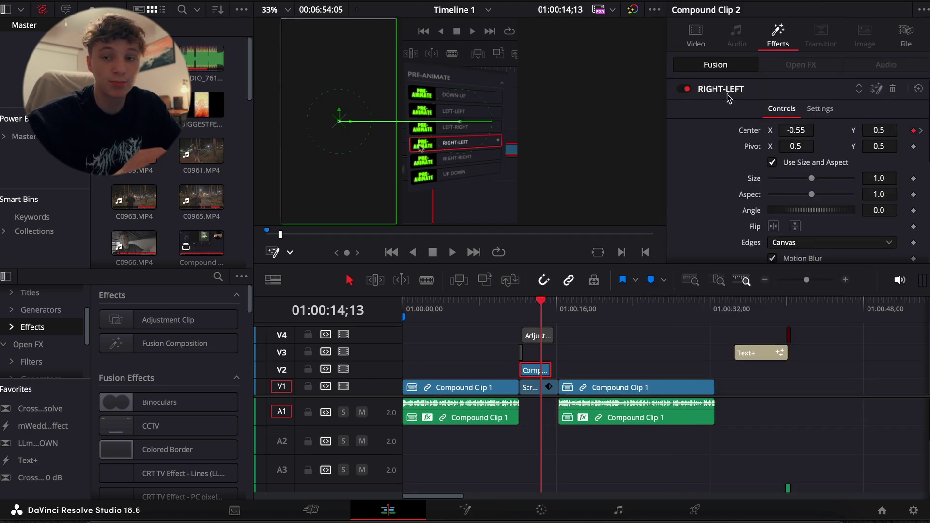
pyautogui.scroll(-10, 129, 388)
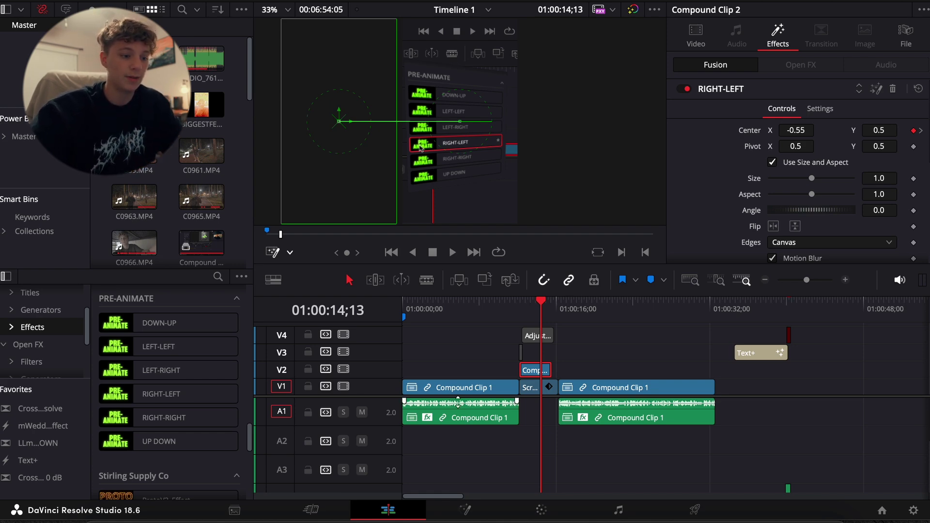
# - Remove the RIGHT-LEFT effect from Compound Clip 2, play the section without it, and reapply the RIGHT-LEFT Pre-Animate effect
pyautogui.click(892, 90)
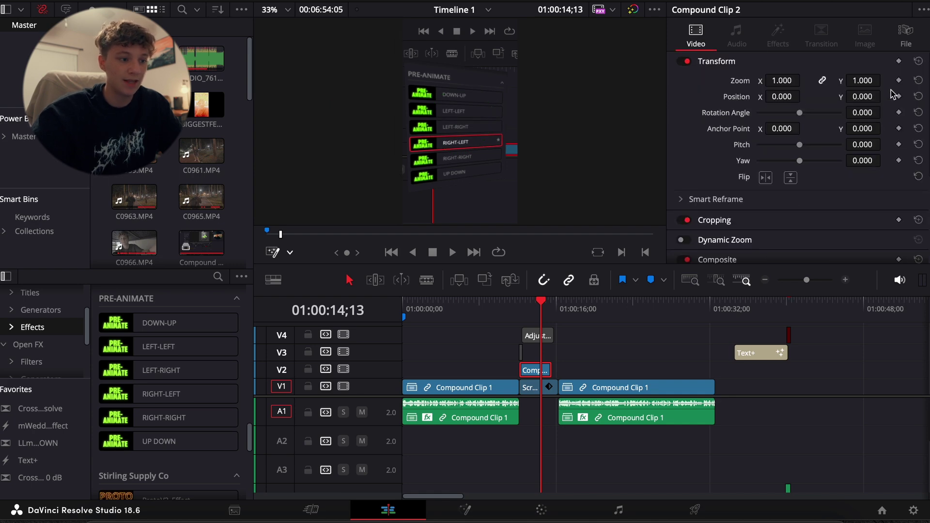
pyautogui.click(524, 313)
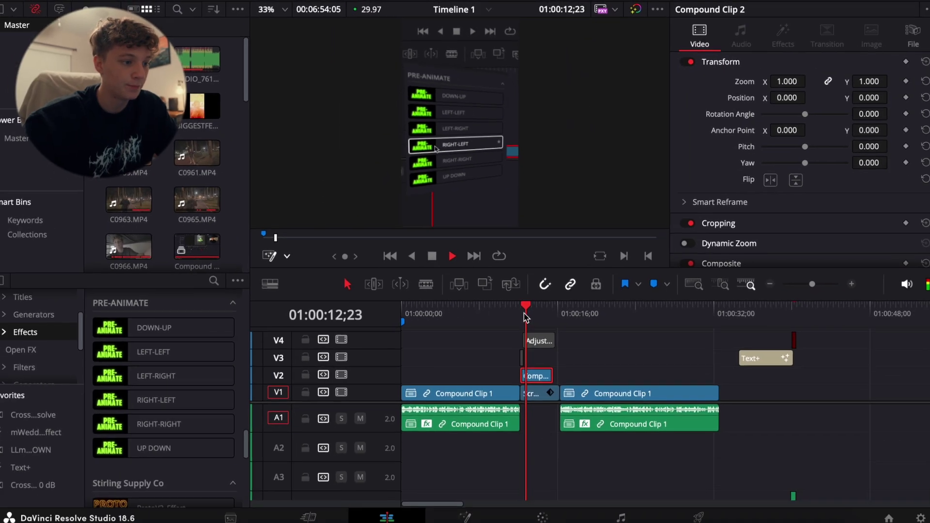
pyautogui.press('space')
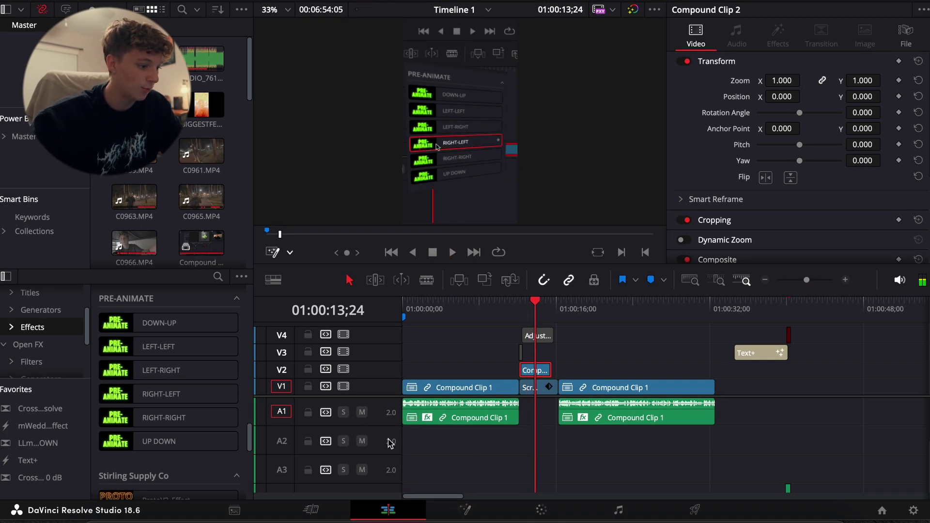
pyautogui.moveTo(167, 395); pyautogui.dragTo(535, 370)
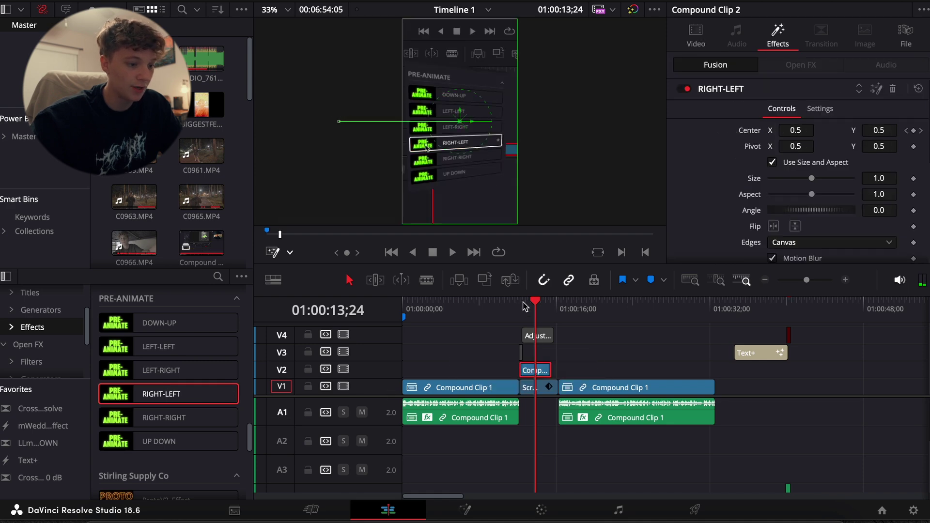
pyautogui.click(518, 303)
pyautogui.press('space')
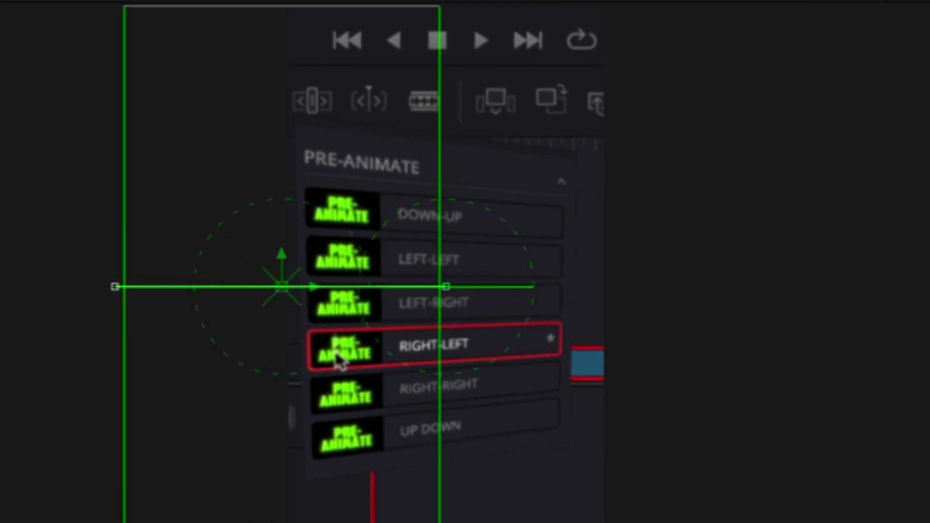
pyautogui.press('space')
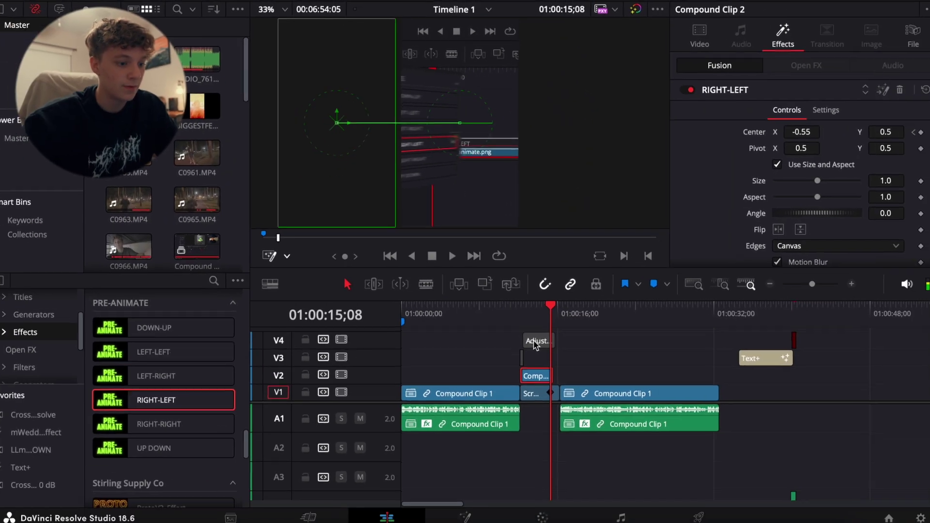
# - Re-enable the MagicZoomV3 adjustment clip on V4 and replay the screen recording section up to its end
pyautogui.click(534, 339)
pyautogui.press('d')
pyautogui.click(524, 313)
pyautogui.press('space')
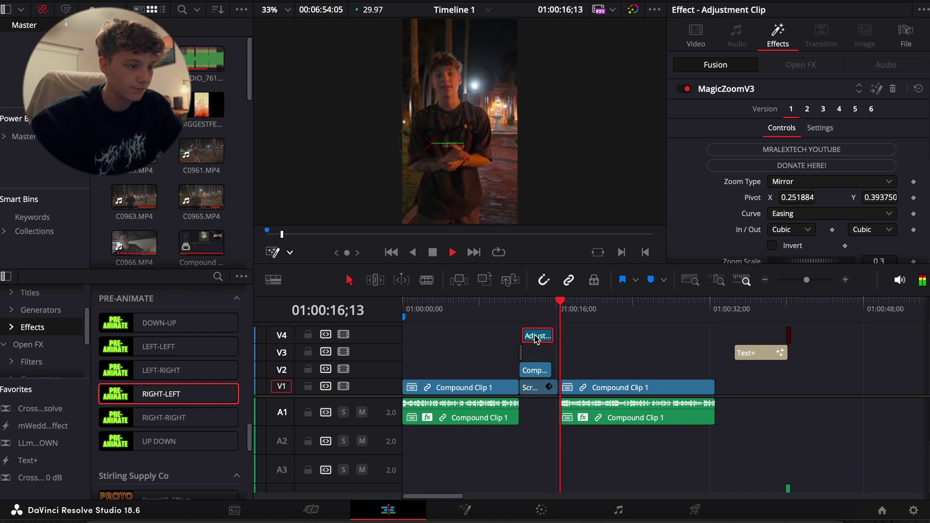
pyautogui.press('space')
pyautogui.click(539, 317)
pyautogui.press('space')
pyautogui.click(583, 346)
pyautogui.press('space')
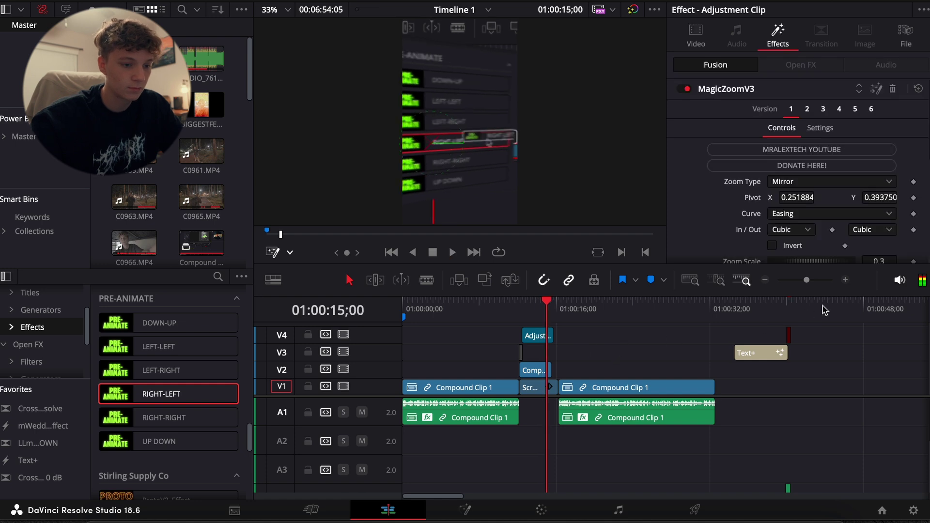
# - Enable the short adjustment clip on V3, place a copy at 01:00:15;24 over the cut to Compound Clip 1, and replay the transition
pyautogui.click(844, 281)
pyautogui.click(846, 280)
pyautogui.press('space')
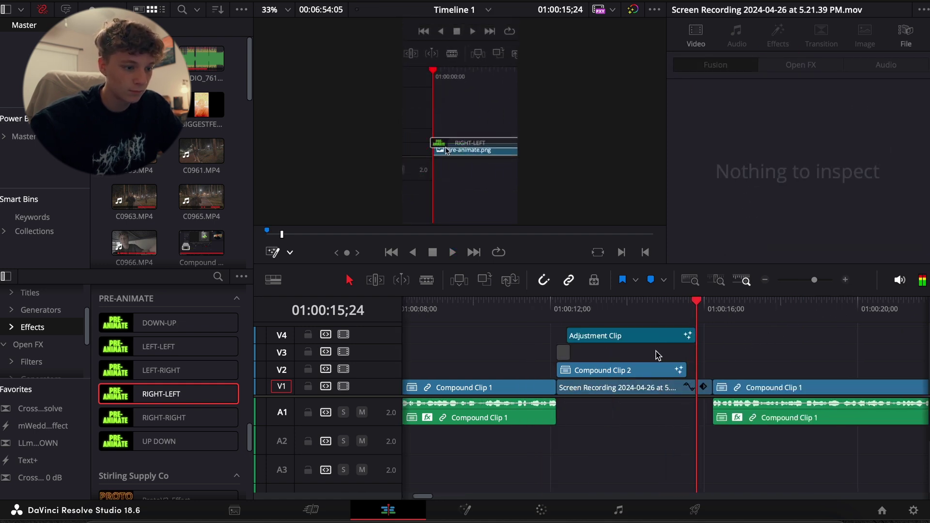
pyautogui.moveTo(565, 358); pyautogui.dragTo(692, 358)
pyautogui.click(846, 280)
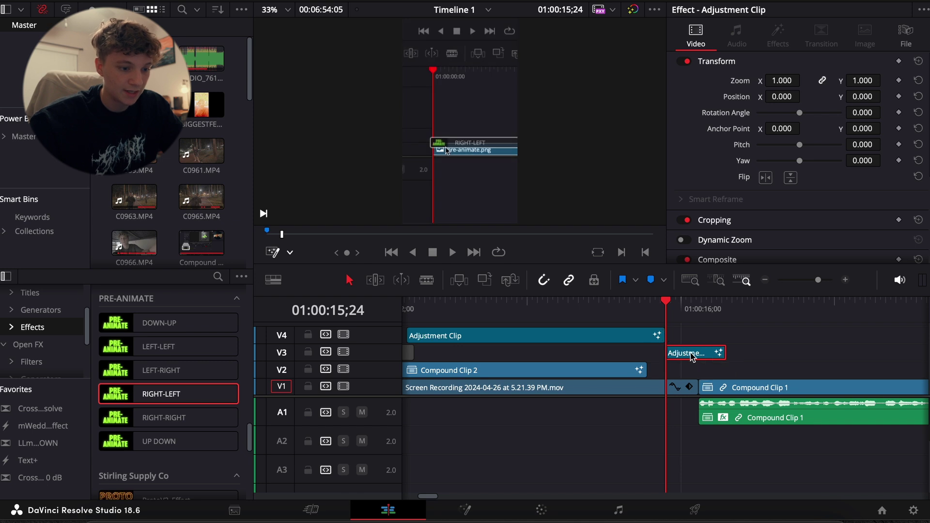
pyautogui.hscroll(-3, 440, 363)
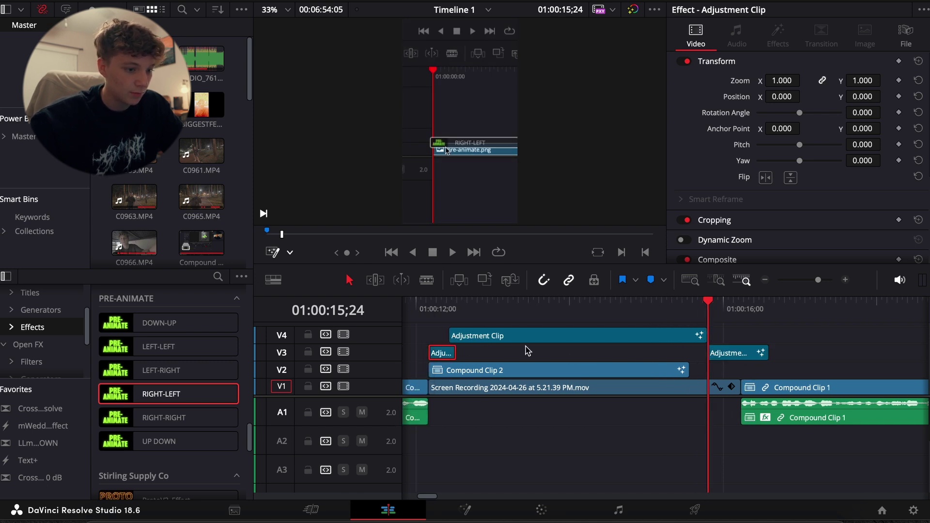
pyautogui.press('space')
pyautogui.click(690, 313)
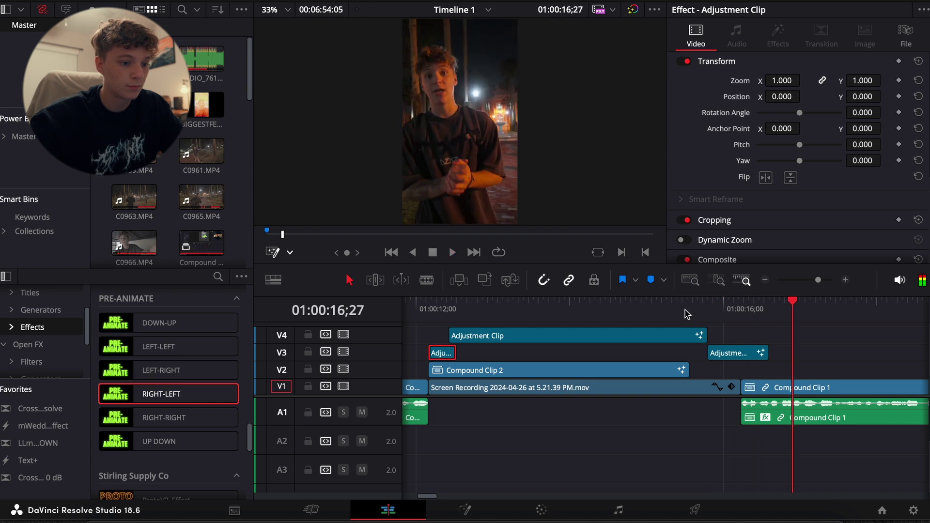
pyautogui.click(687, 314)
pyautogui.press('space')
# - Split the AUDIO_7614.m4a clip on A7 at 01:00:16;06 and move its second part up to A6
pyautogui.click(791, 419)
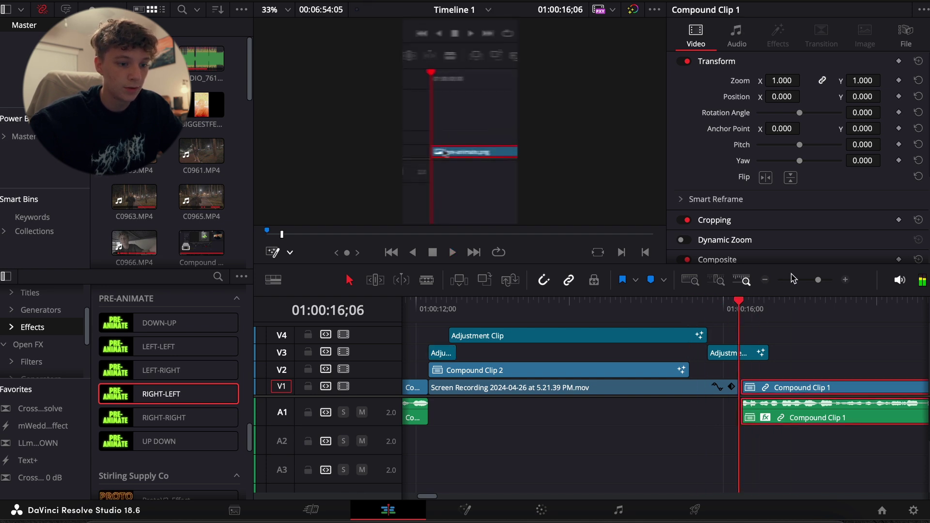
pyautogui.click(766, 280)
pyautogui.click(765, 280)
pyautogui.scroll(-3, 716, 446)
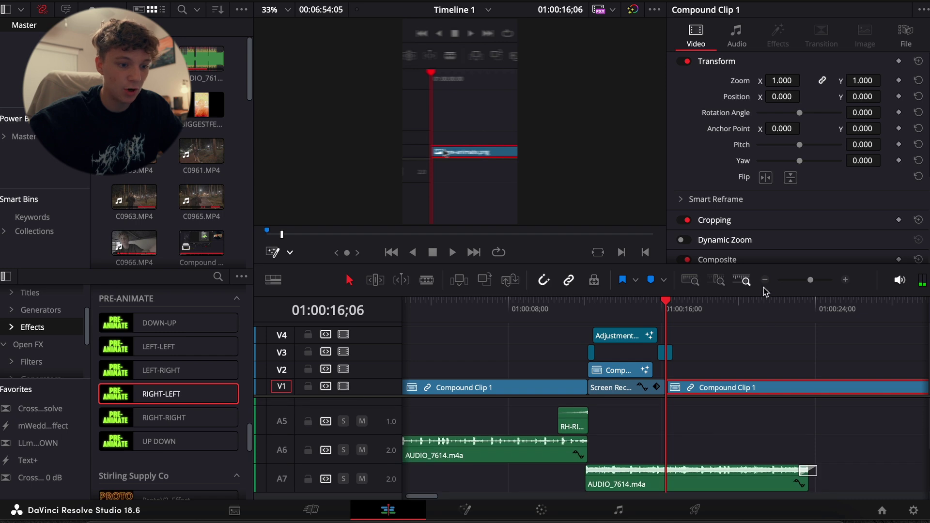
pyautogui.click(693, 485)
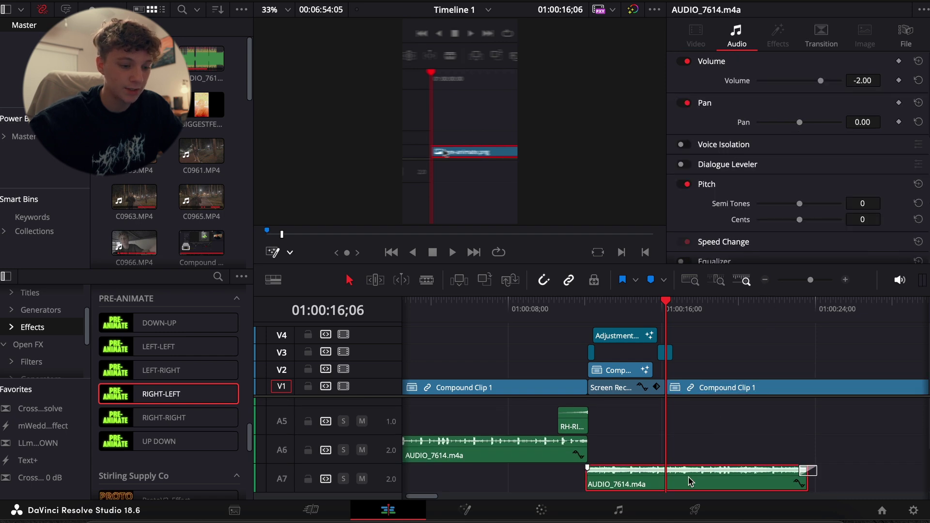
pyautogui.hotkey('ctrl', 'b')
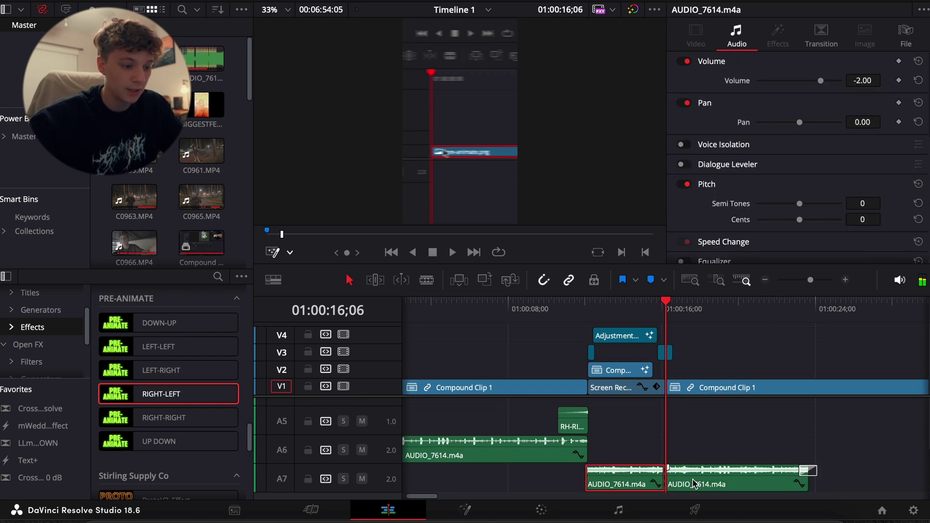
pyautogui.moveTo(693, 463); pyautogui.dragTo(696, 460)
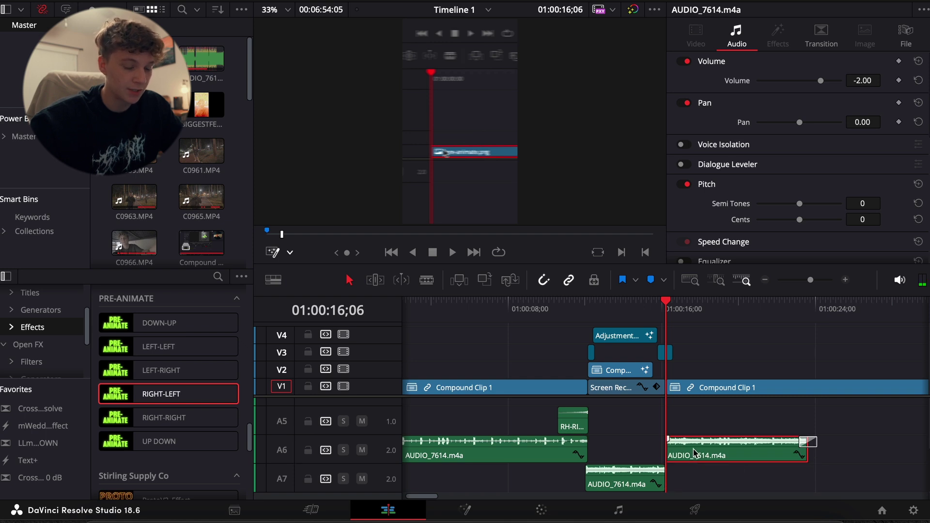
# - Lower the volume of the second AUDIO_7614.m4a clip on A6 to -8.40 while playing it back
pyautogui.press('XF86AudioRaiseVolume')
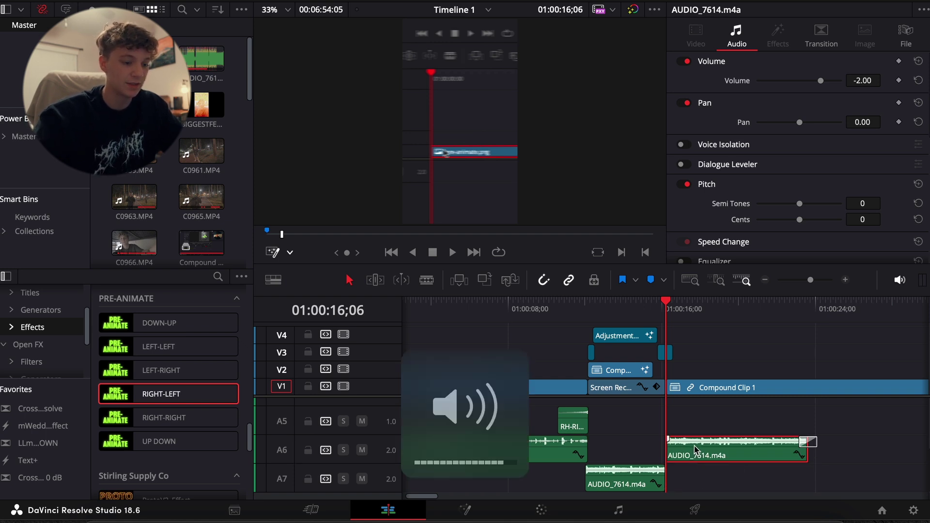
pyautogui.press('space')
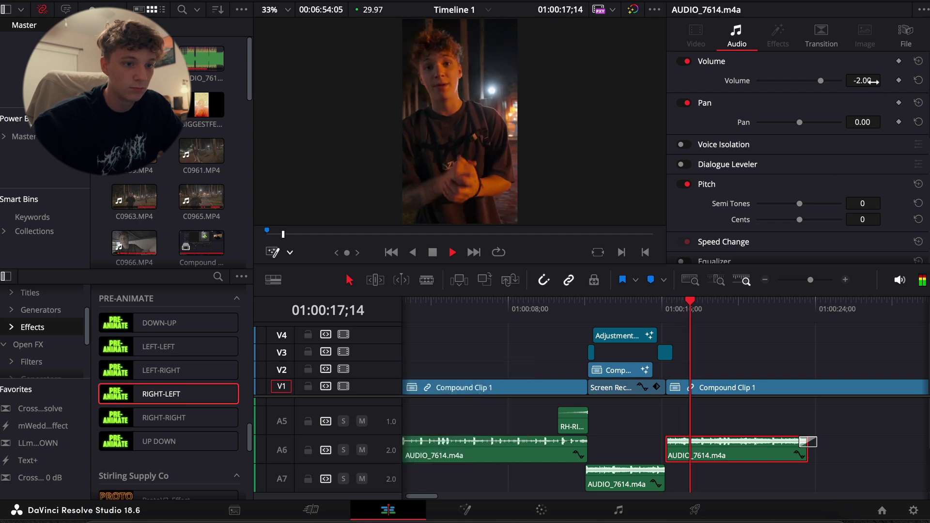
pyautogui.moveTo(862, 80); pyautogui.dragTo(859, 80)
pyautogui.press('XF86AudioRaiseVolume')
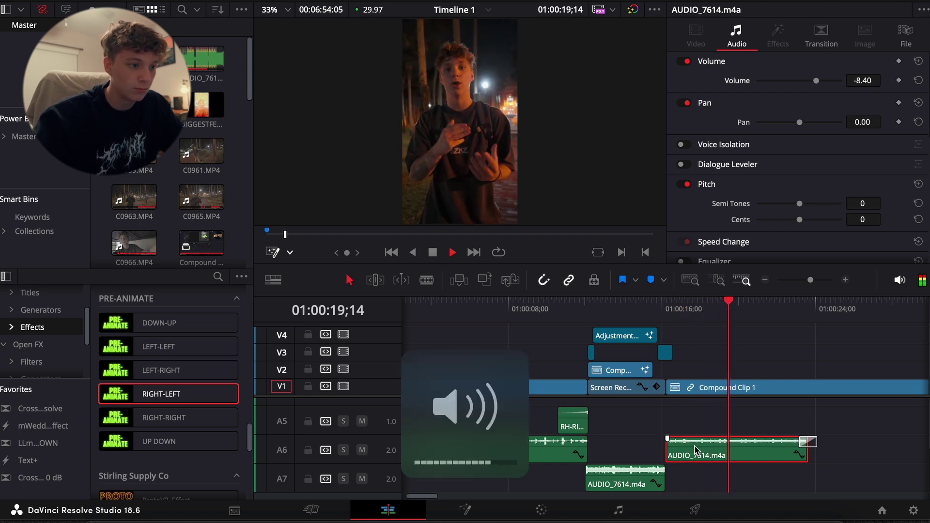
# - Extend the second AUDIO_7614.m4a clip on A6 to the end of Compound Clip 1 and bring the later RH-RISER.wav clip back near that end
pyautogui.scroll(4, 717, 426)
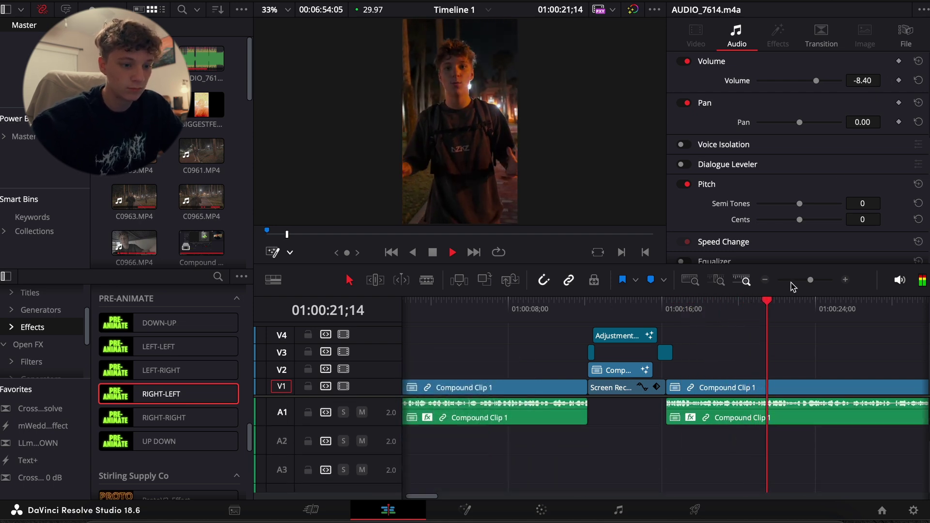
pyautogui.click(766, 280)
pyautogui.scroll(-4, 712, 438)
pyautogui.press('space')
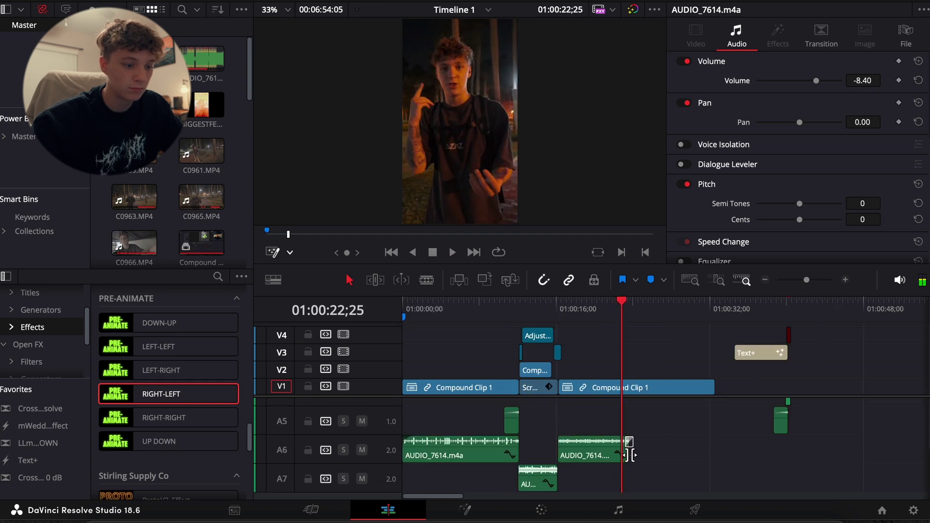
pyautogui.moveTo(629, 448); pyautogui.dragTo(729, 450)
pyautogui.press('space')
pyautogui.moveTo(781, 421); pyautogui.dragTo(702, 422)
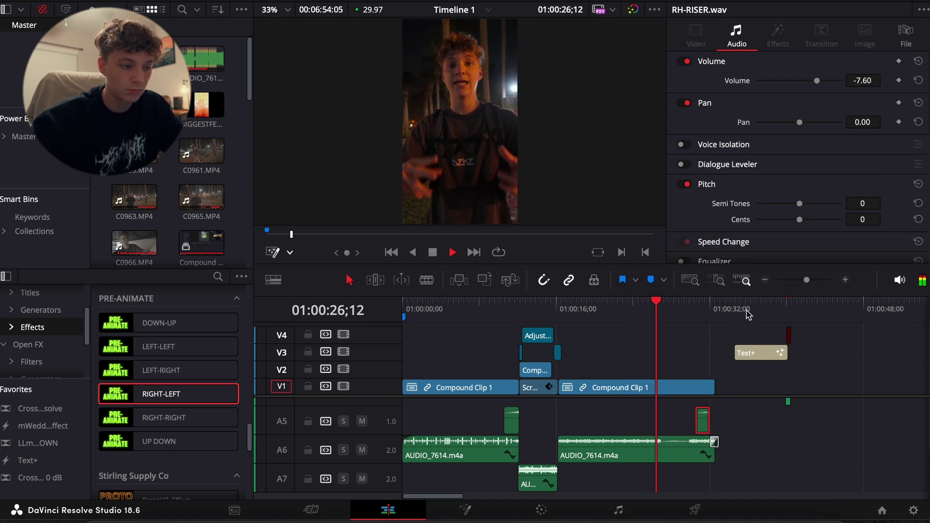
# - Move the Text+ title down to V2 at 01:00:26;14 above the second Compound Clip 1 and replay its entrance
pyautogui.moveTo(763, 355); pyautogui.dragTo(679, 372)
pyautogui.press('space')
pyautogui.press('space')
pyautogui.click(657, 312)
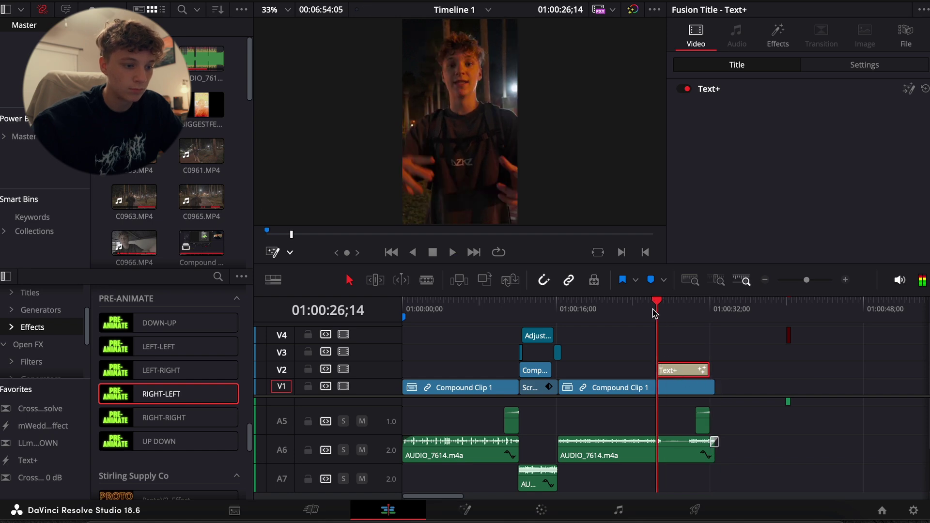
pyautogui.press('space')
pyautogui.press('space')
pyautogui.press('space')
pyautogui.click(722, 367)
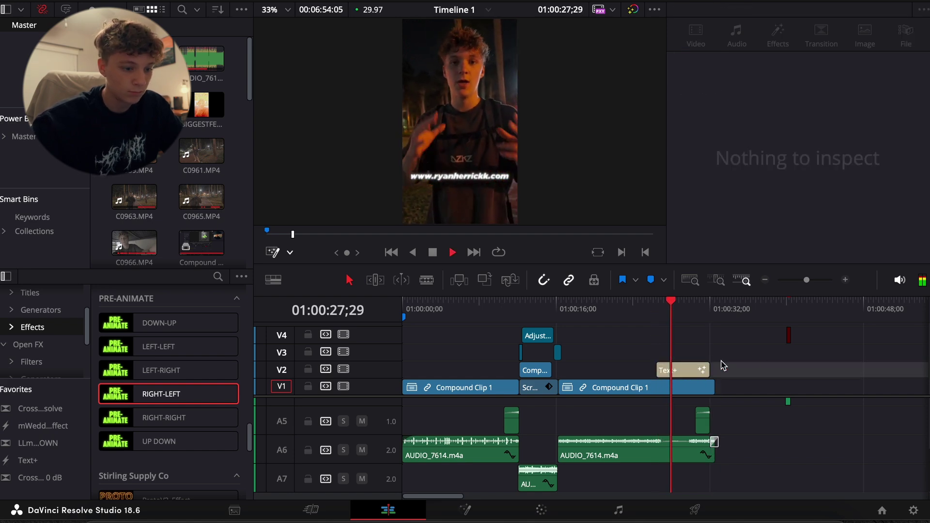
pyautogui.press('space')
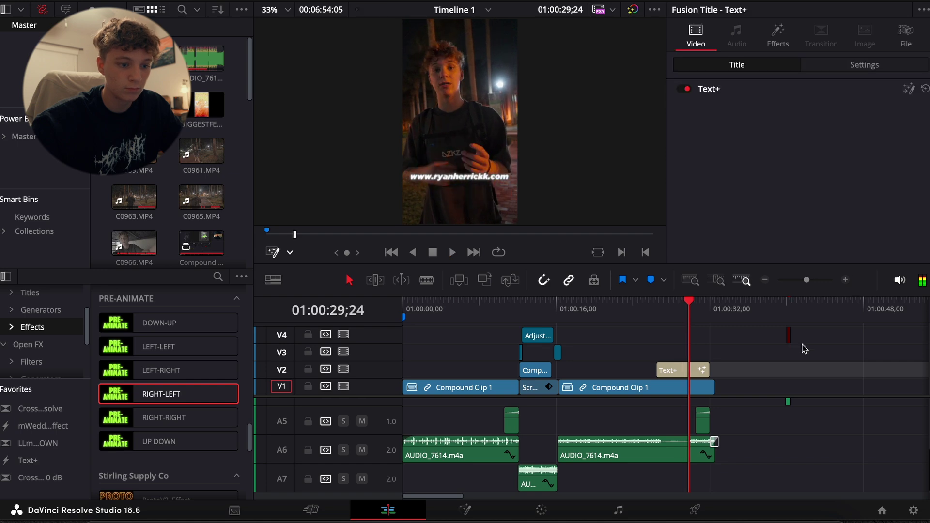
# - Delete the leftover short clip on V4 and the small leftover audio clip beneath it, past the end of Compound Clip 1
pyautogui.click(787, 336)
pyautogui.press('Delete')
pyautogui.click(789, 409)
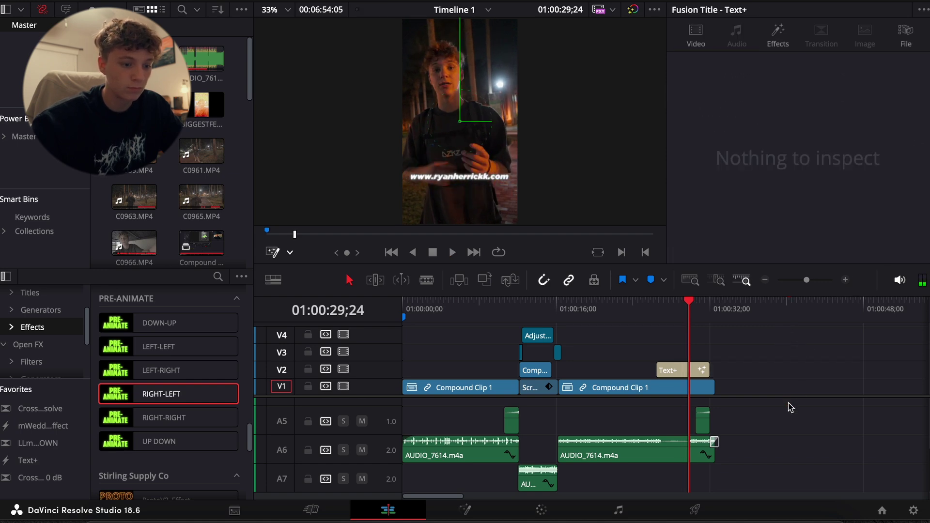
# - Play the ending and shift the last RH-RISER.wav clip on A5 so it ends together with Compound Clip 1
pyautogui.press('space')
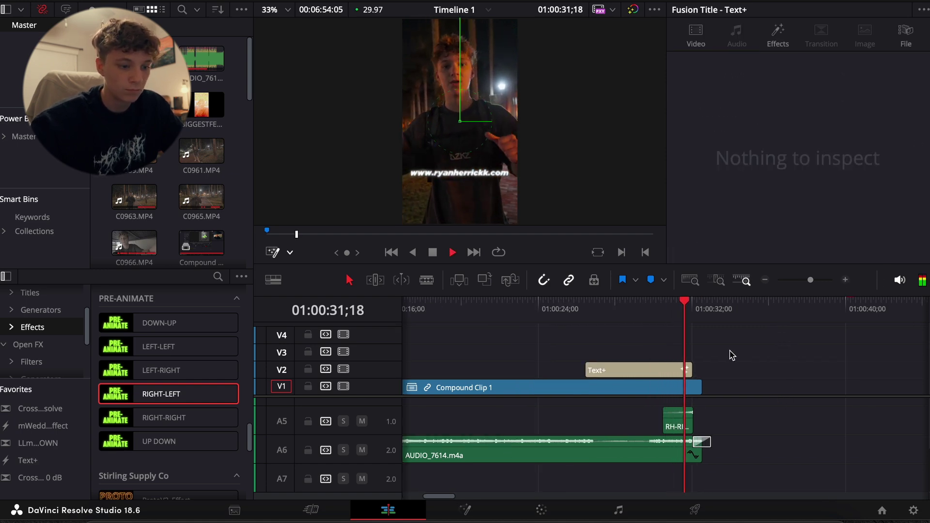
pyautogui.press('space')
pyautogui.moveTo(680, 428)
pyautogui.mouseDown()
pyautogui.moveTo(697, 430)
pyautogui.moveTo(680, 428)
pyautogui.moveTo(690, 428)
pyautogui.mouseUp()
pyautogui.press('space')
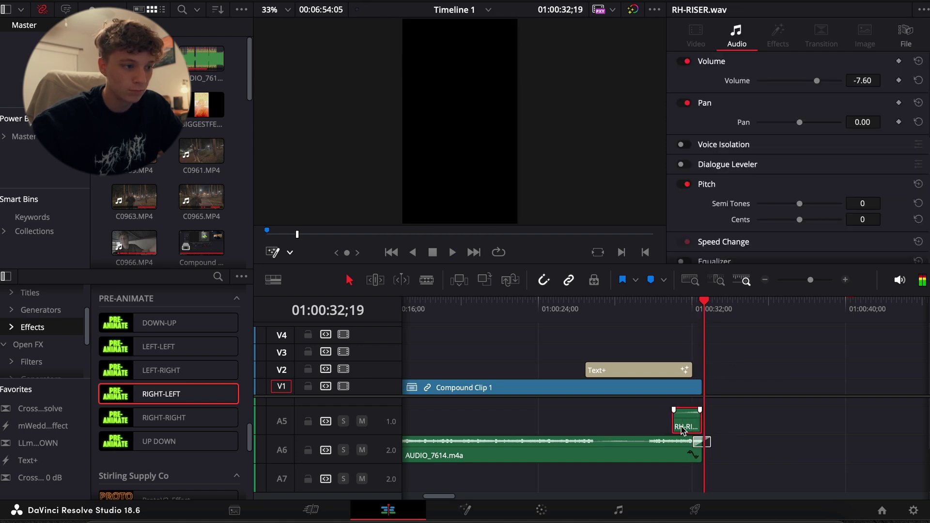
# - Shift the Text+ title on V2 so it ends exactly at the end of Compound Clip 1
pyautogui.click(846, 281)
pyautogui.moveTo(573, 380); pyautogui.dragTo(615, 379)
pyautogui.click(765, 280)
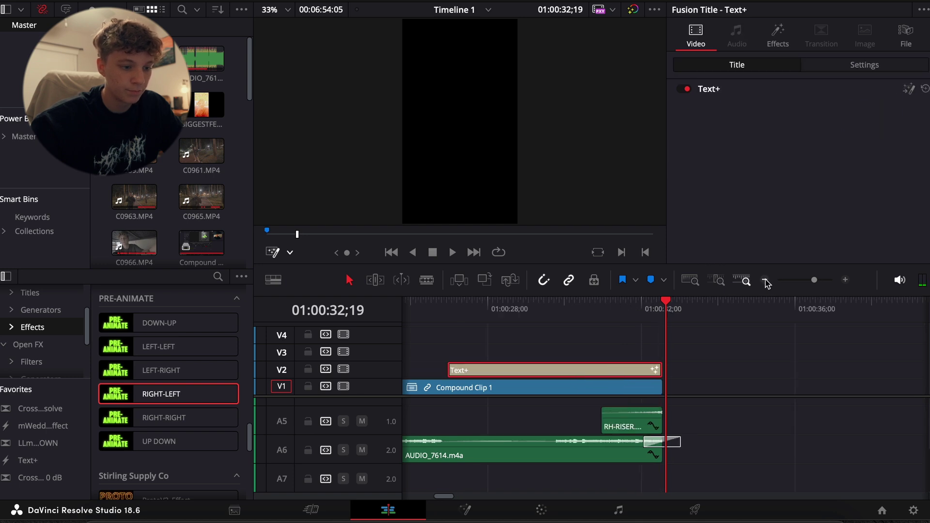
pyautogui.click(765, 280)
# - Inspect the Text+ title's entrance animation and remove its DOWN-UP effect
pyautogui.click(580, 316)
pyautogui.moveTo(581, 318); pyautogui.dragTo(562, 320)
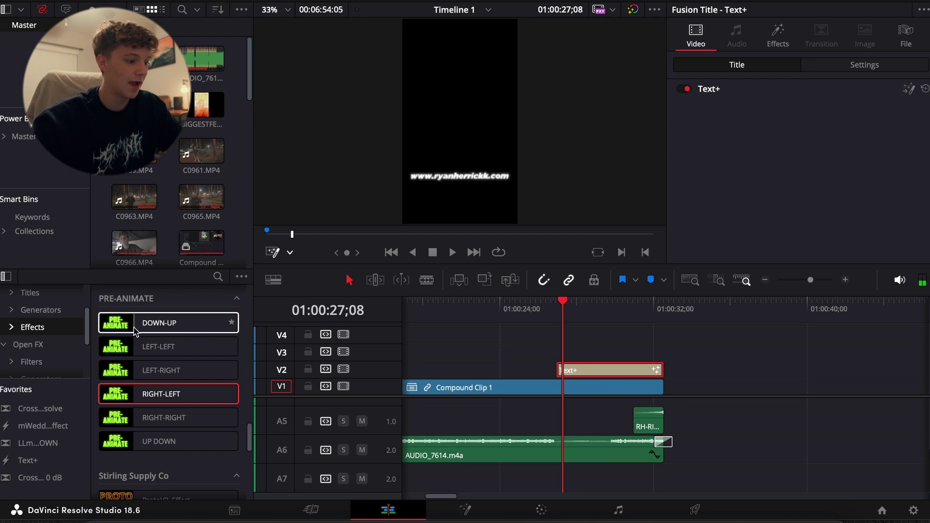
pyautogui.click(776, 31)
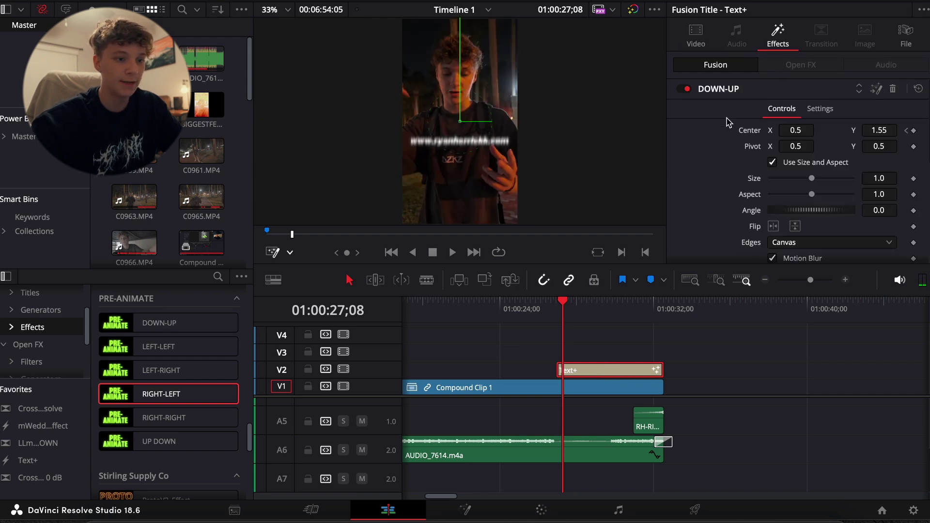
pyautogui.click(894, 88)
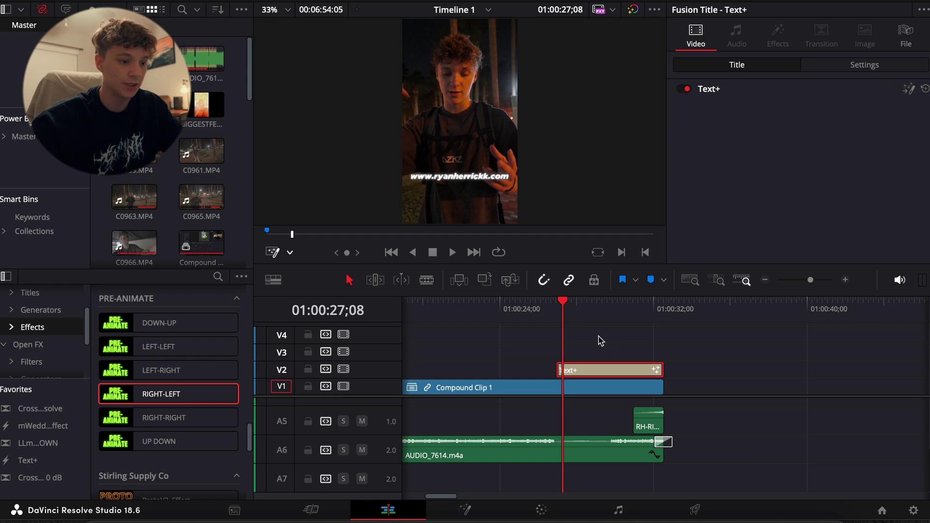
# - Apply the PRE-ANIMATE DOWN-UP effect to the Text+ title on V2 and replay its entrance
pyautogui.moveTo(564, 305)
pyautogui.mouseDown()
pyautogui.moveTo(561, 313)
pyautogui.moveTo(557, 306)
pyautogui.mouseUp()
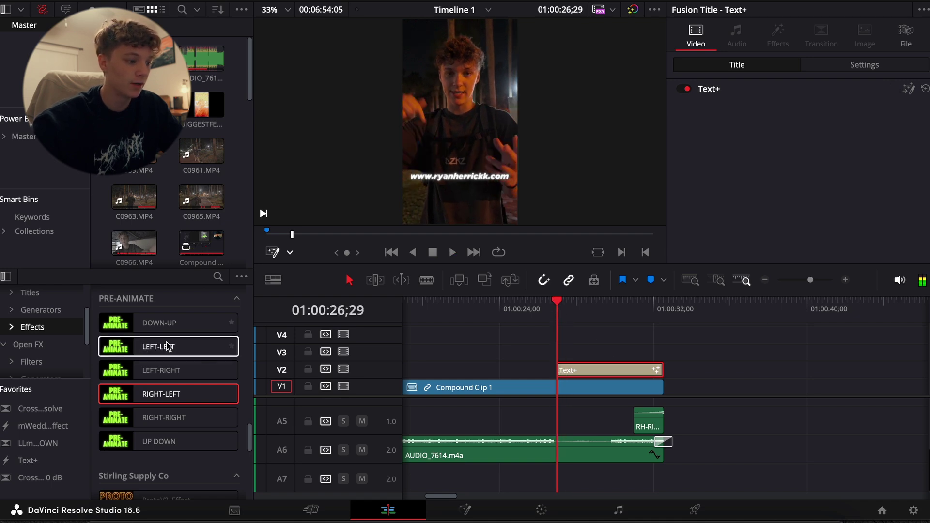
pyautogui.moveTo(159, 322); pyautogui.dragTo(641, 371)
pyautogui.press('space')
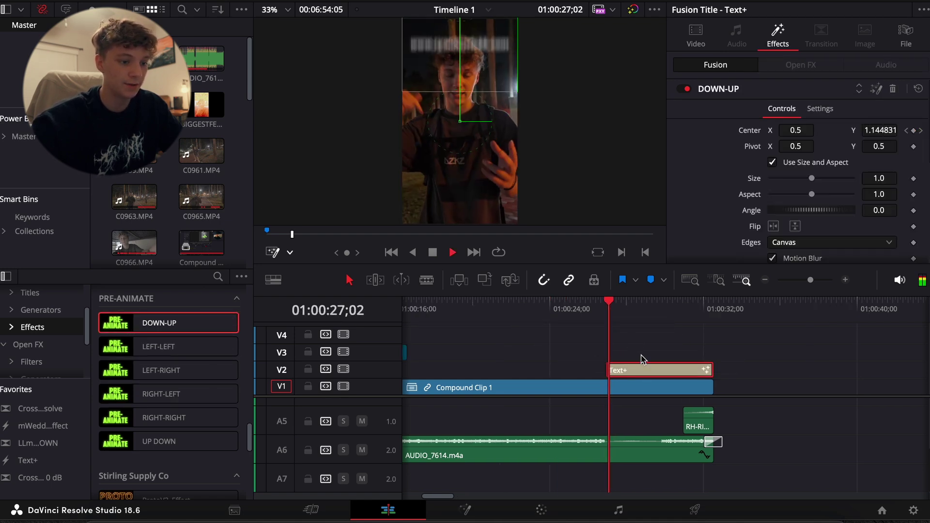
pyautogui.press('space')
pyautogui.moveTo(812, 181); pyautogui.dragTo(814, 182)
pyautogui.click(611, 310)
pyautogui.press('space')
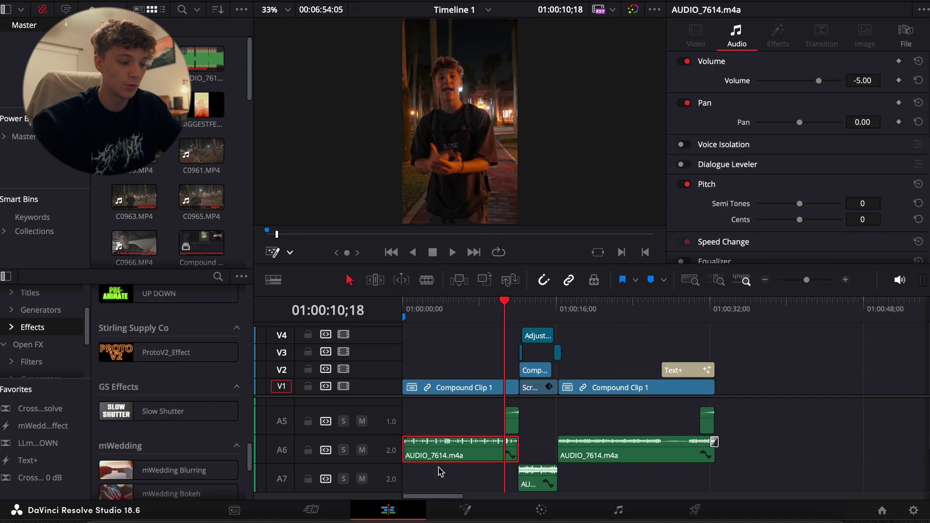
# - Check the second AUDIO_7614.m4a clip's volume, then open the Audio 6 track's equalizer on the Fairlight page
pyautogui.click(648, 441)
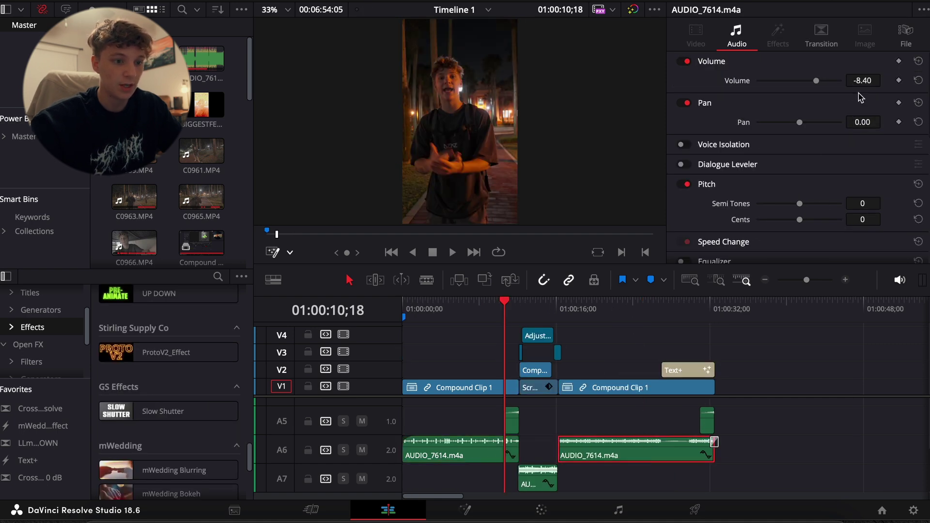
pyautogui.click(738, 431)
pyautogui.click(625, 507)
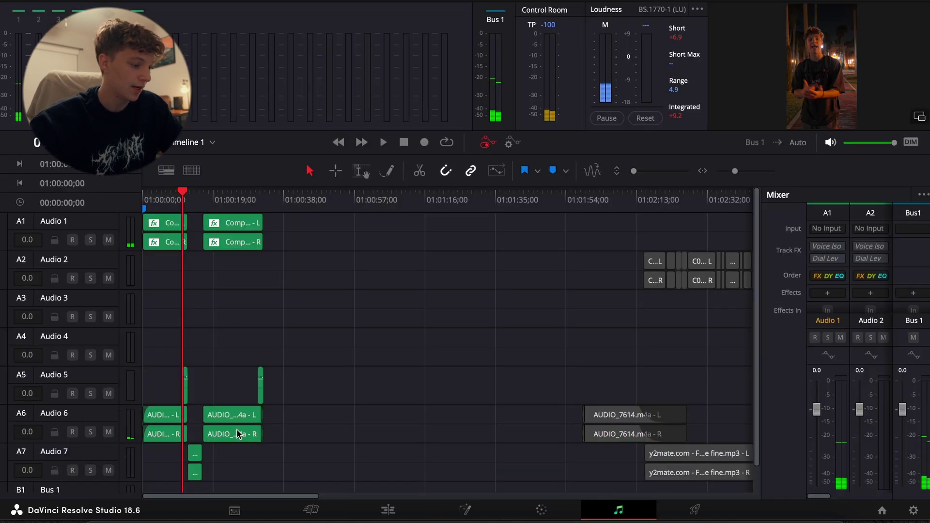
pyautogui.scroll(-2, 322, 429)
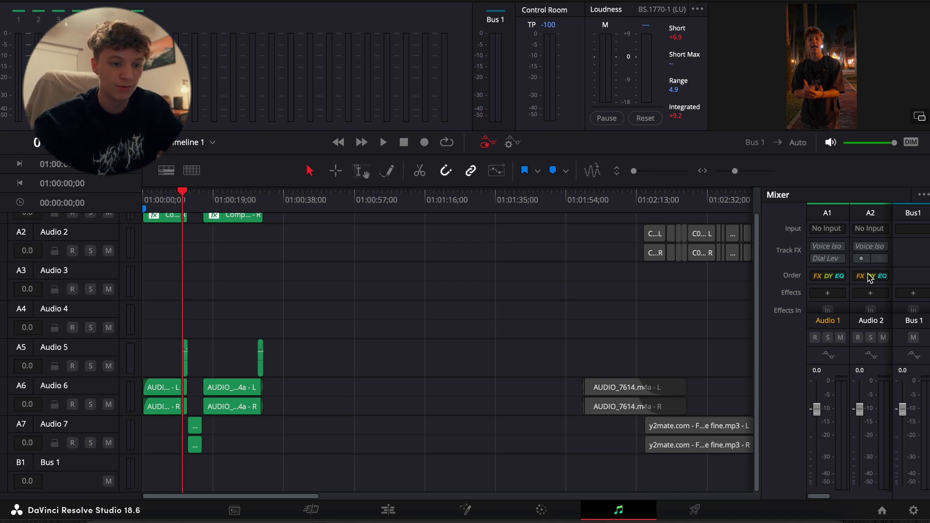
pyautogui.scroll(-2, 868, 278)
pyautogui.hscroll(8, 867, 278)
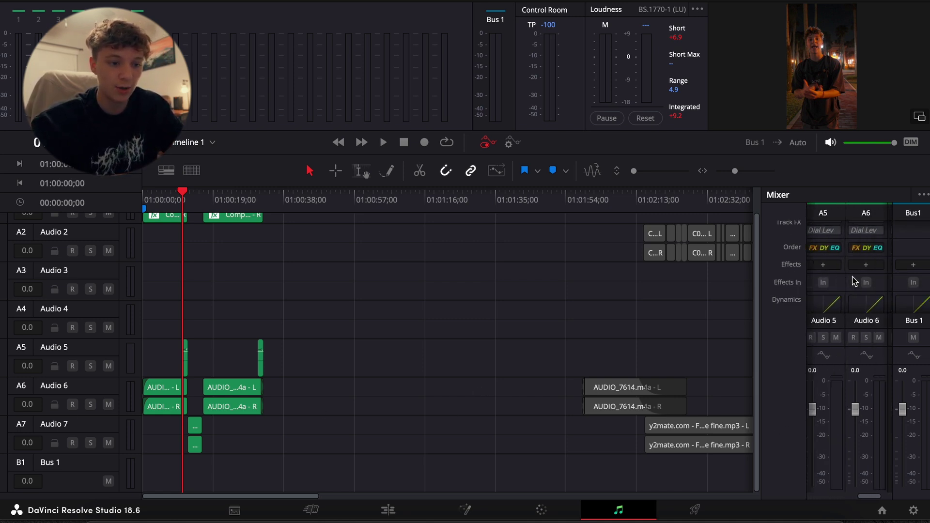
pyautogui.hscroll(2, 855, 271)
pyautogui.scroll(1, 855, 247)
pyautogui.scroll(-2, 848, 264)
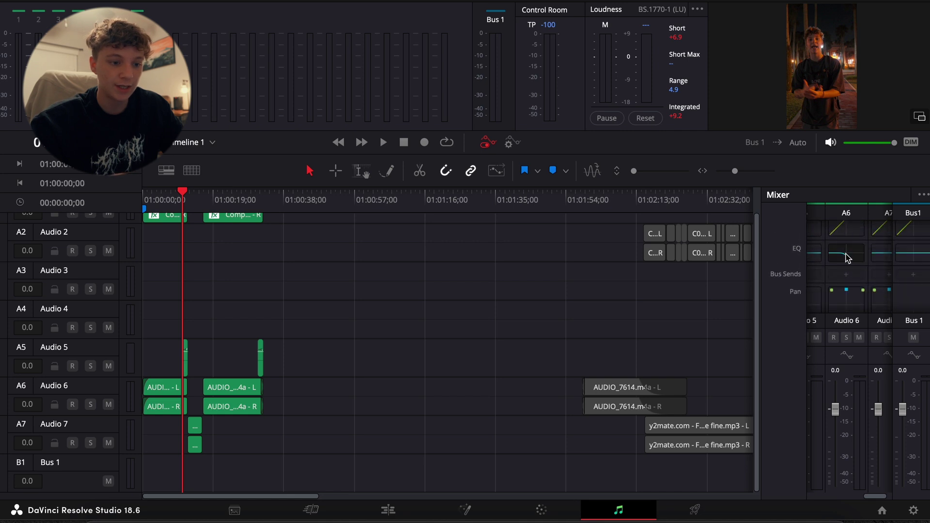
pyautogui.hscroll(-3, 848, 259)
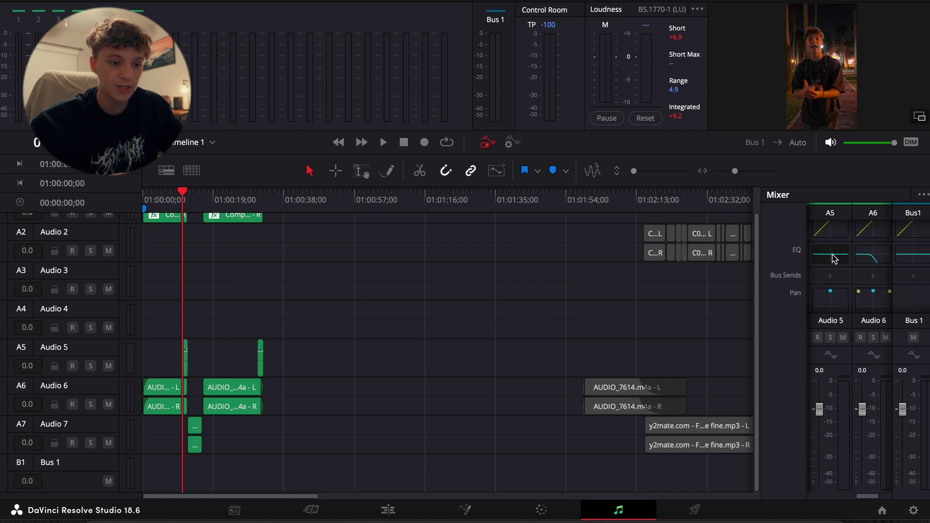
pyautogui.doubleClick(831, 258)
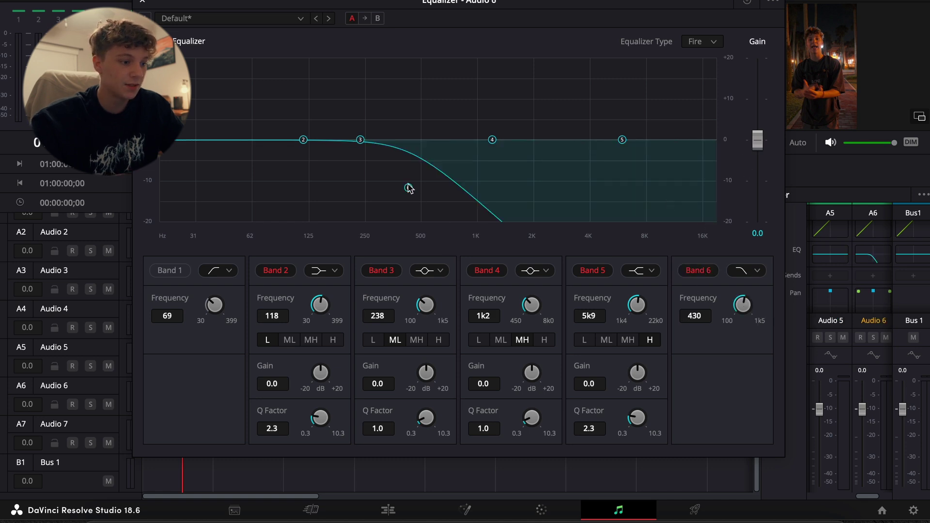
# - Set the Band 6 low-pass frequency of the Audio 6 equalizer to 468 Hz and replay the screen recording section on the Edit page
pyautogui.moveTo(408, 189); pyautogui.dragTo(717, 177)
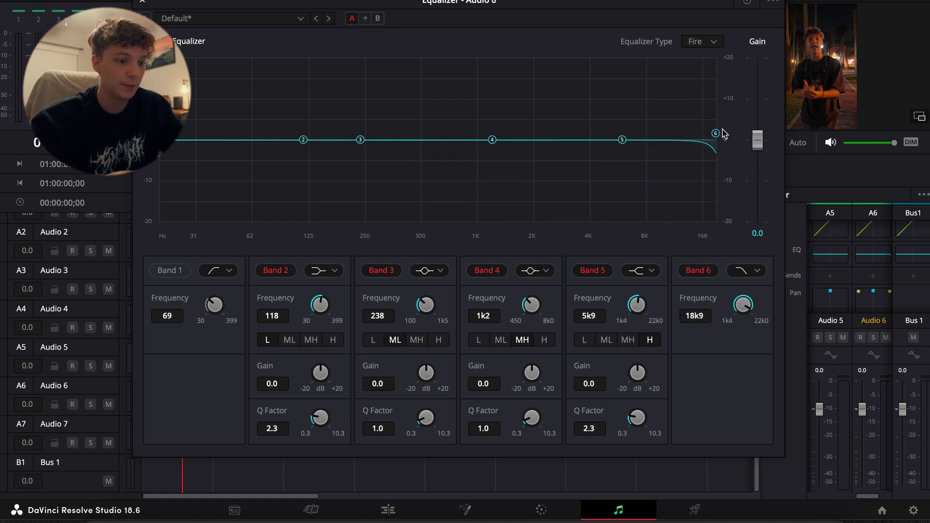
pyautogui.moveTo(721, 140); pyautogui.dragTo(415, 195)
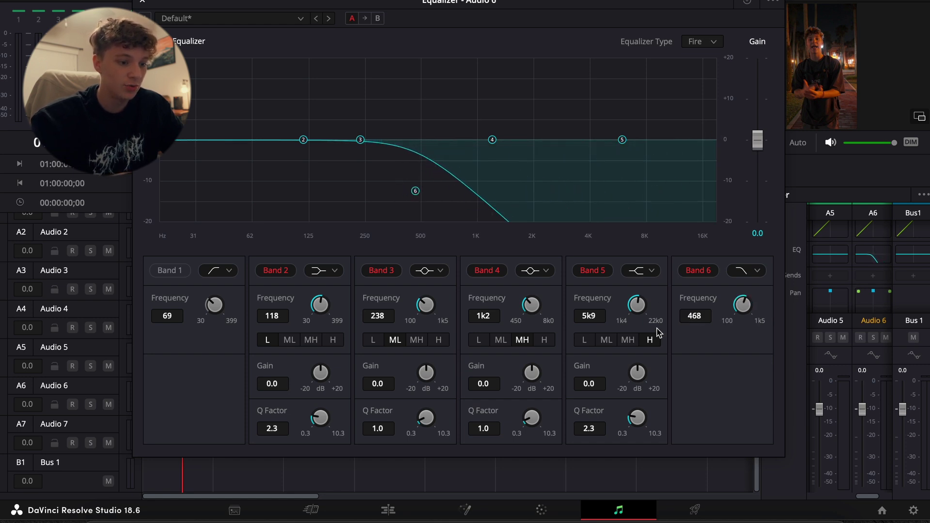
pyautogui.click(142, 2)
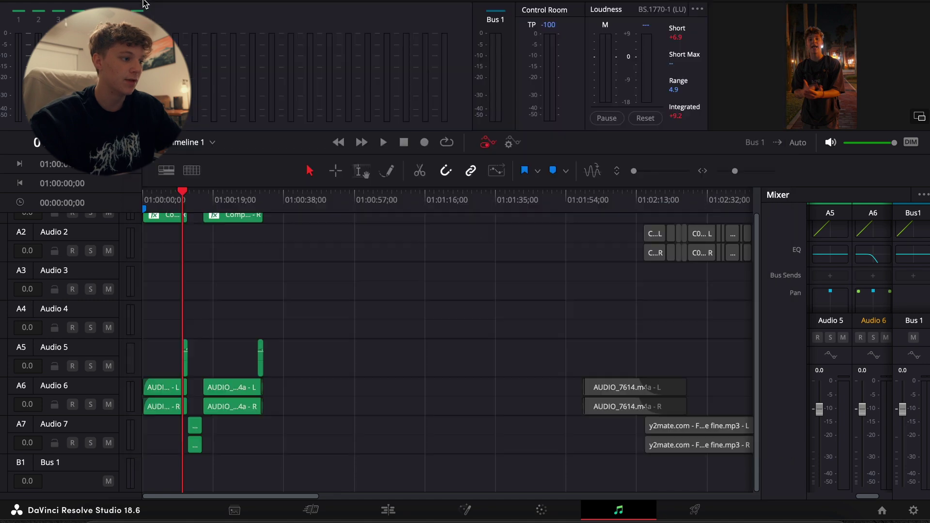
pyautogui.click(389, 509)
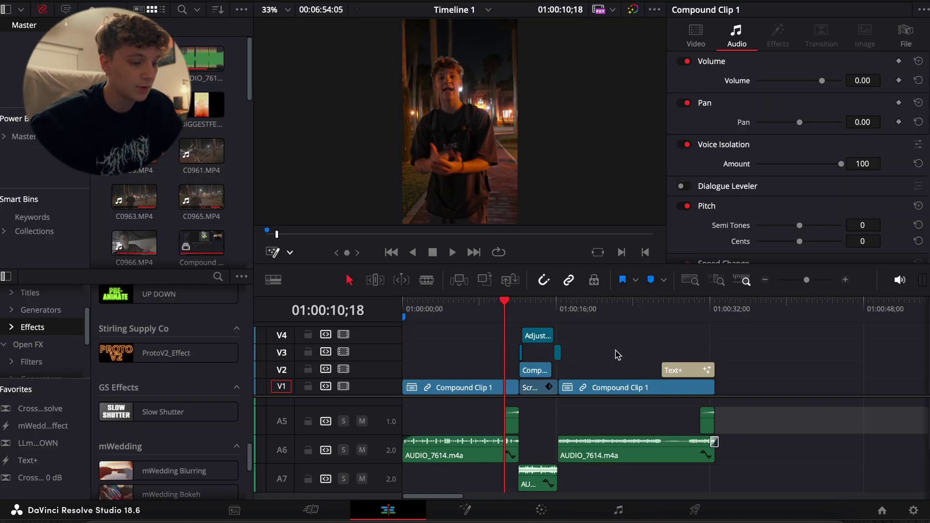
pyautogui.press('space')
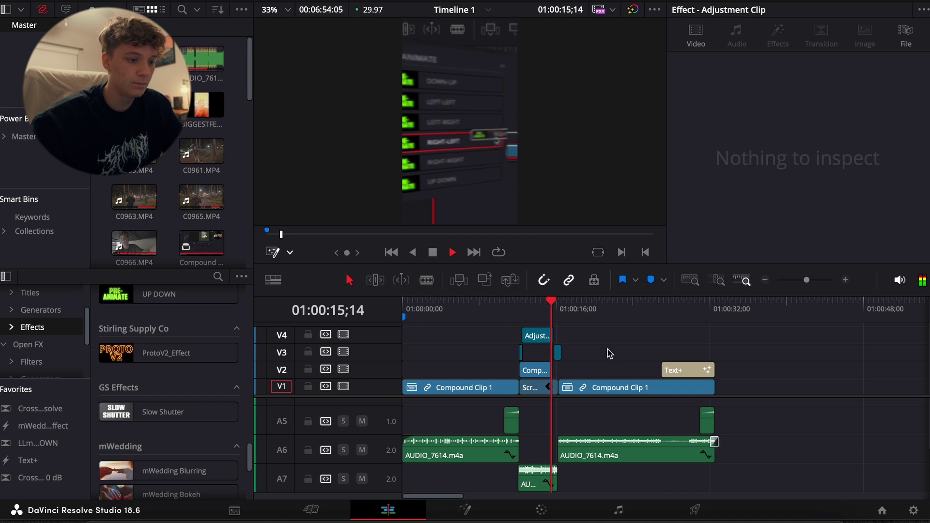
pyautogui.press('space')
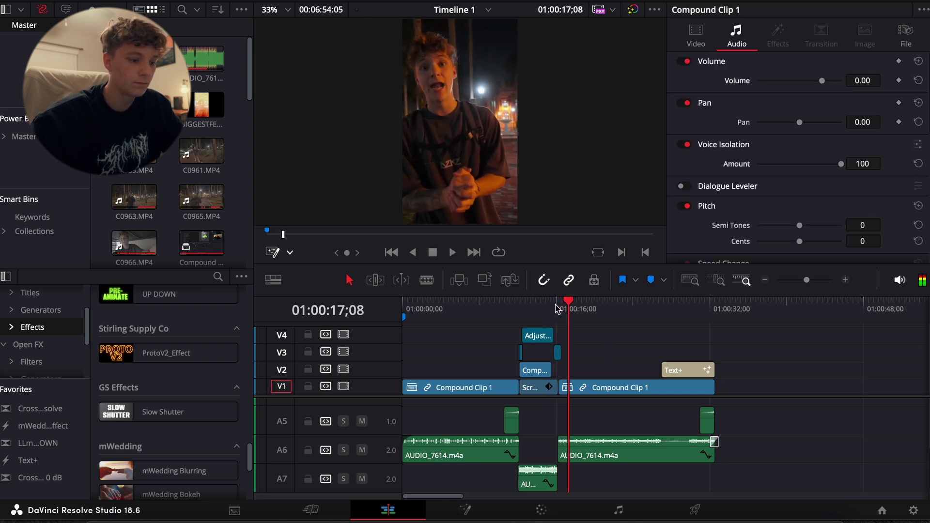
# - Add the RH-CAMERA2.wav sound from the SFX power bin to A5 at the cut to the second Compound Clip 1 and play it back
pyautogui.click(550, 309)
pyautogui.press('space')
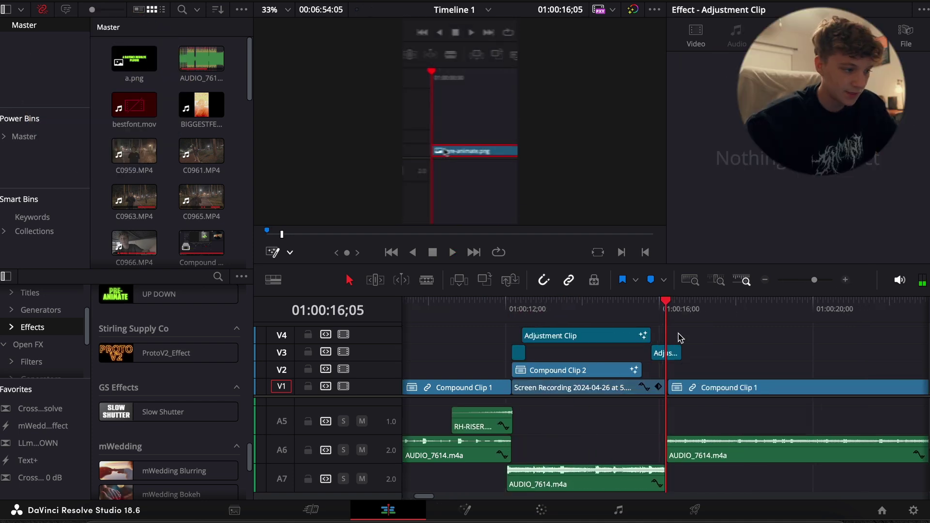
pyautogui.click(5, 138)
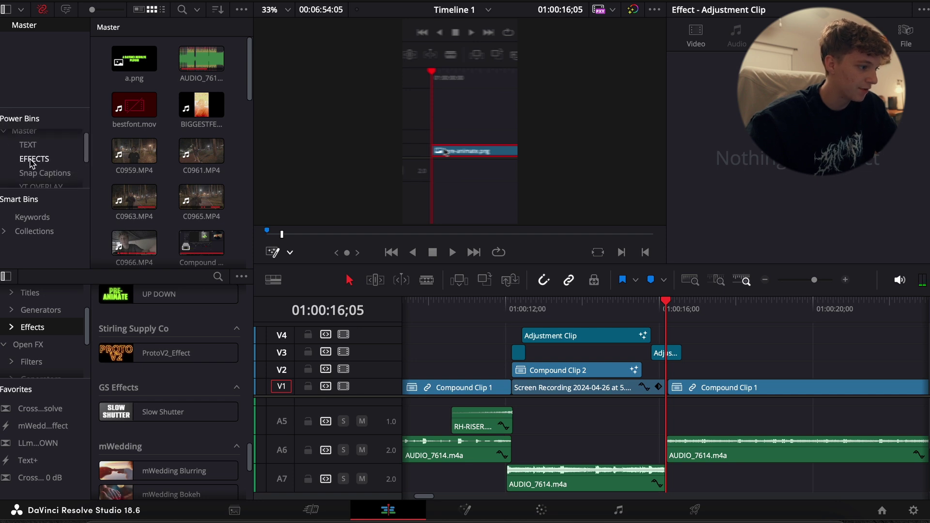
pyautogui.click(22, 141)
pyautogui.doubleClick(206, 107)
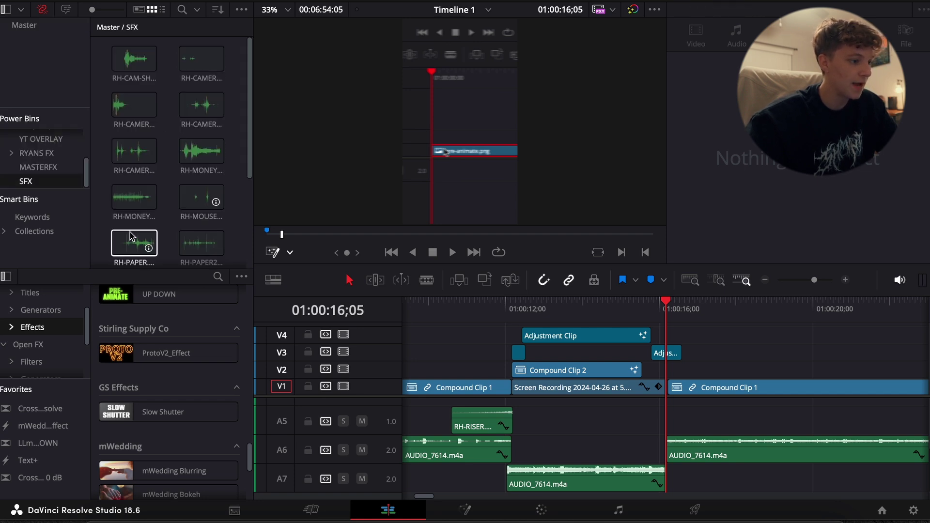
pyautogui.scroll(-1, 146, 150)
pyautogui.scroll(-1, 180, 200)
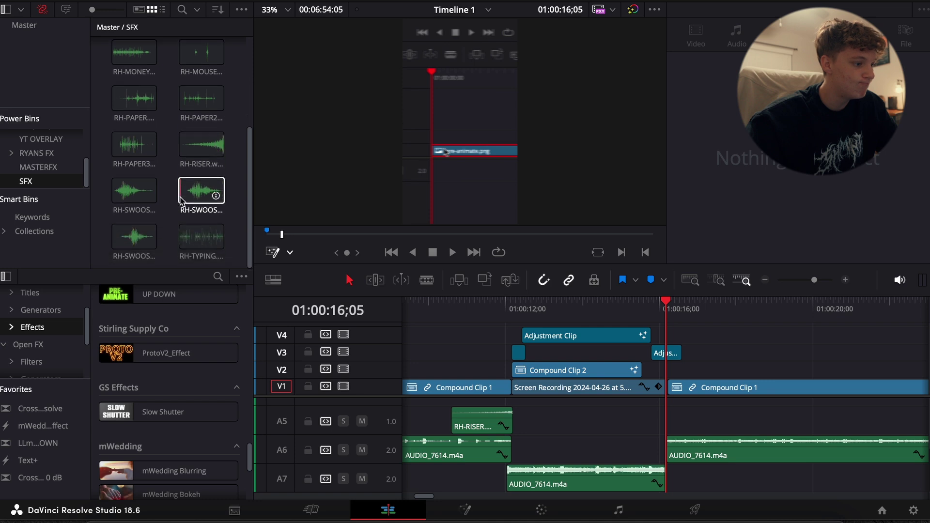
pyautogui.scroll(2, 174, 222)
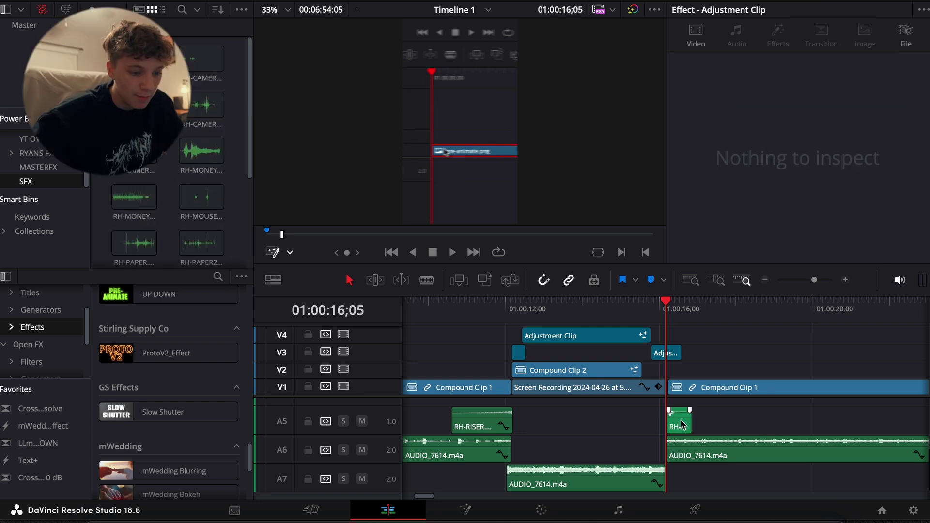
pyautogui.click(845, 279)
pyautogui.press('space')
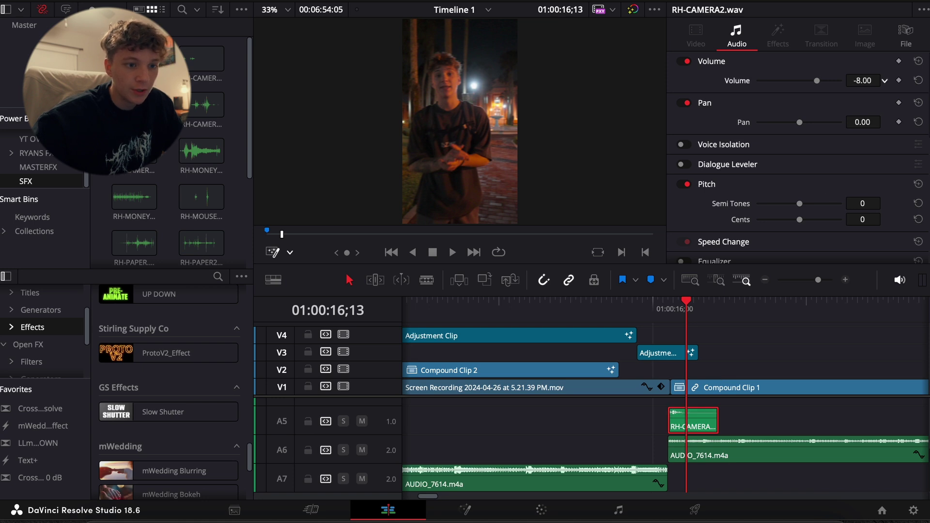
# - Set the volume of RH-CAMERA2.wav on A5 to -9.60 and replay the transition into the second Compound Clip 1
pyautogui.moveTo(867, 80); pyautogui.dragTo(870, 83)
pyautogui.click(648, 326)
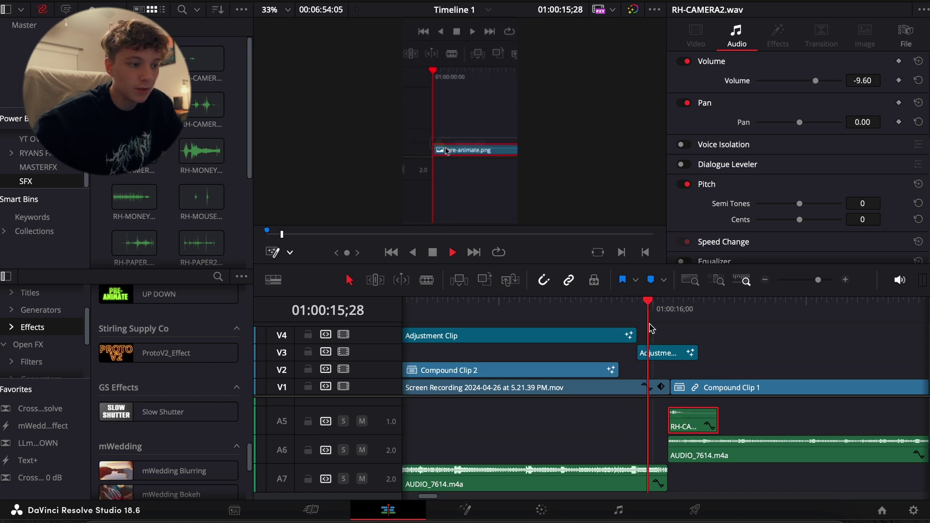
pyautogui.click(765, 280)
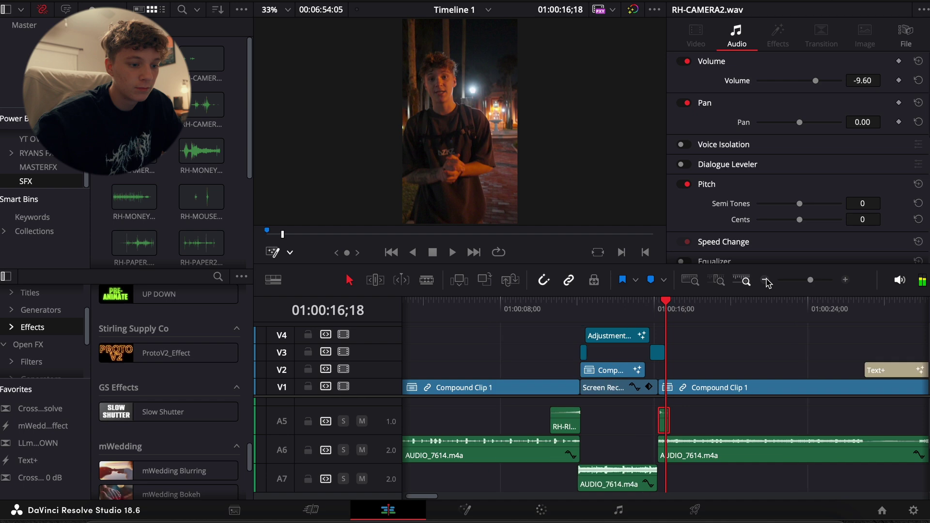
pyautogui.click(743, 353)
pyautogui.click(768, 283)
pyautogui.click(644, 358)
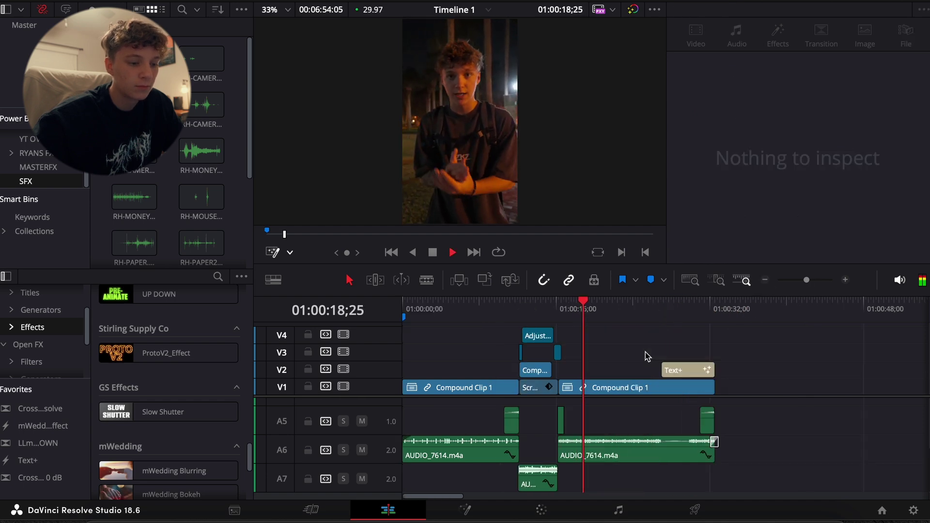
pyautogui.press('space')
pyautogui.click(641, 386)
pyautogui.click(606, 303)
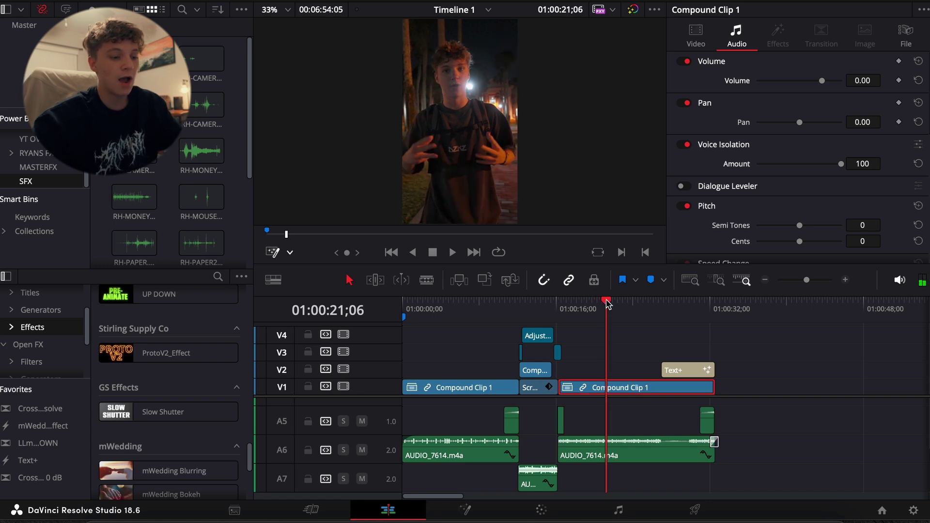
pyautogui.click(653, 355)
pyautogui.click(653, 355)
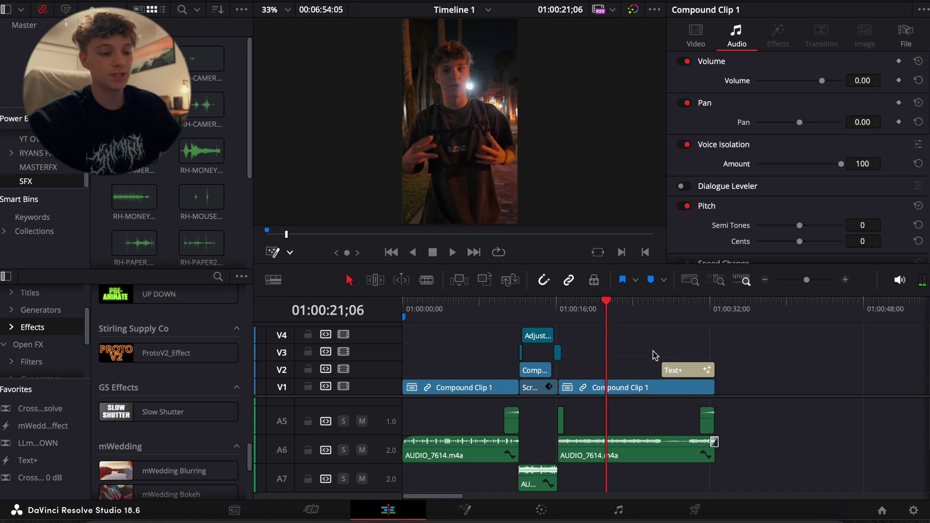
# - Apply Smart Reframe with the object of interest on Auto to the first Compound Clip 1 on V1
pyautogui.moveTo(605, 304); pyautogui.dragTo(401, 310)
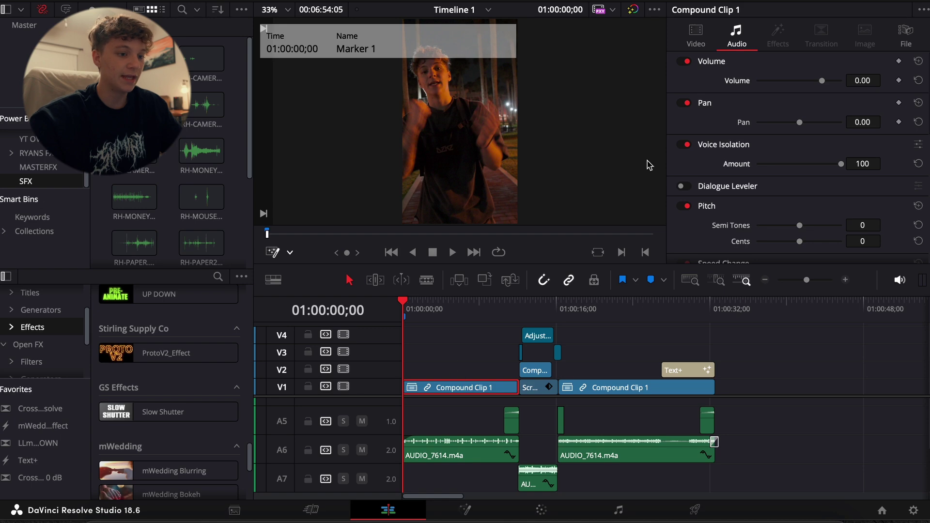
pyautogui.click(696, 35)
pyautogui.scroll(-5, 686, 223)
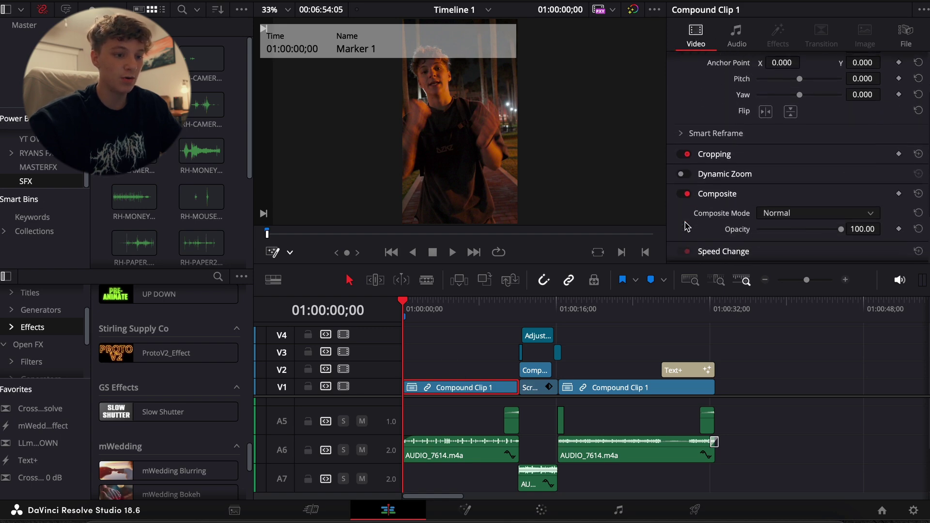
pyautogui.click(683, 127)
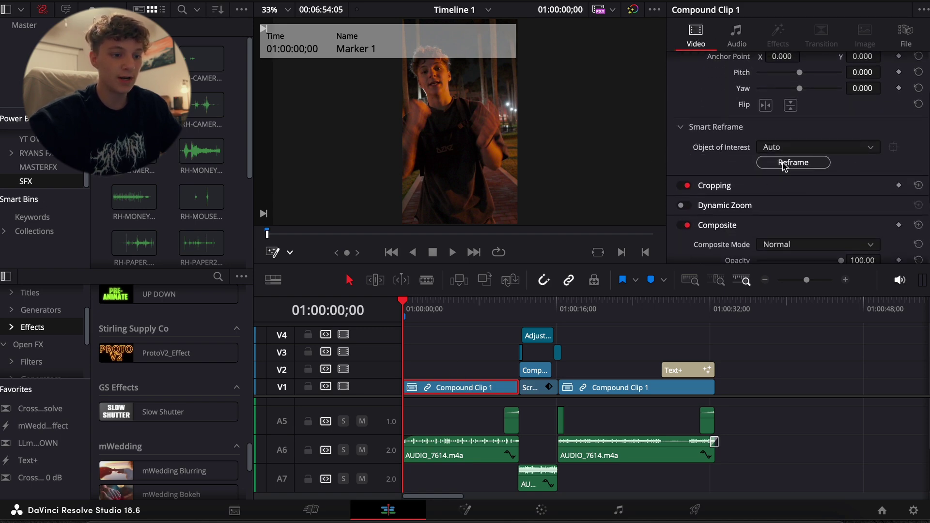
pyautogui.click(785, 163)
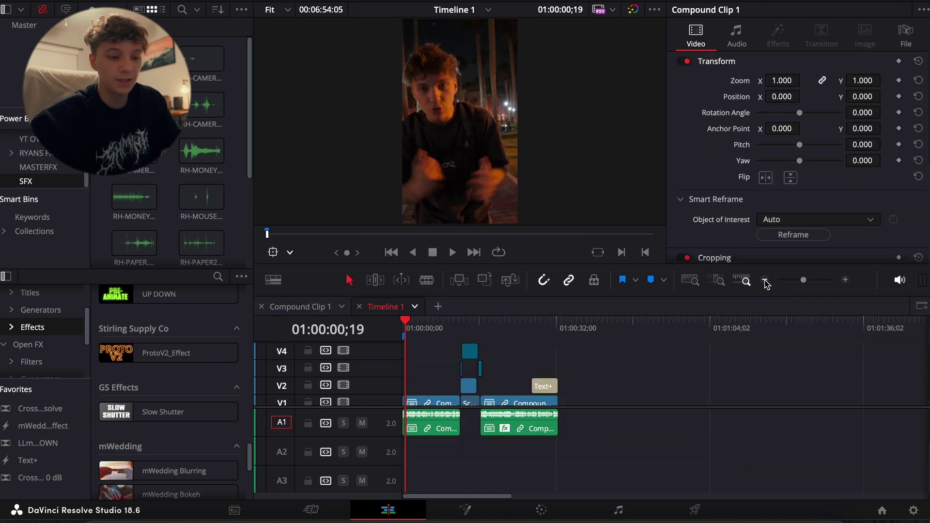
# - Create subtitles from the timeline's audio with a maximum of 10 characters per line, single lines and a 0-frame gap
pyautogui.click(765, 282)
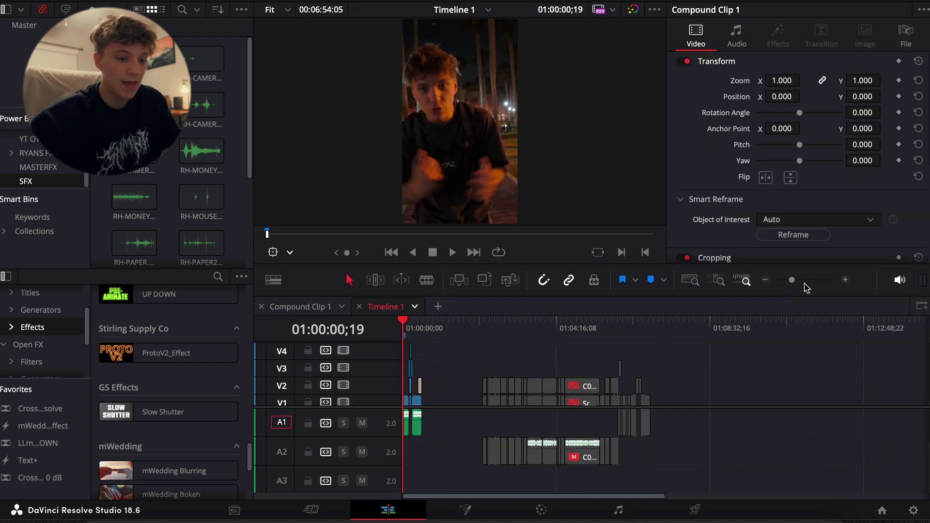
pyautogui.click(846, 281)
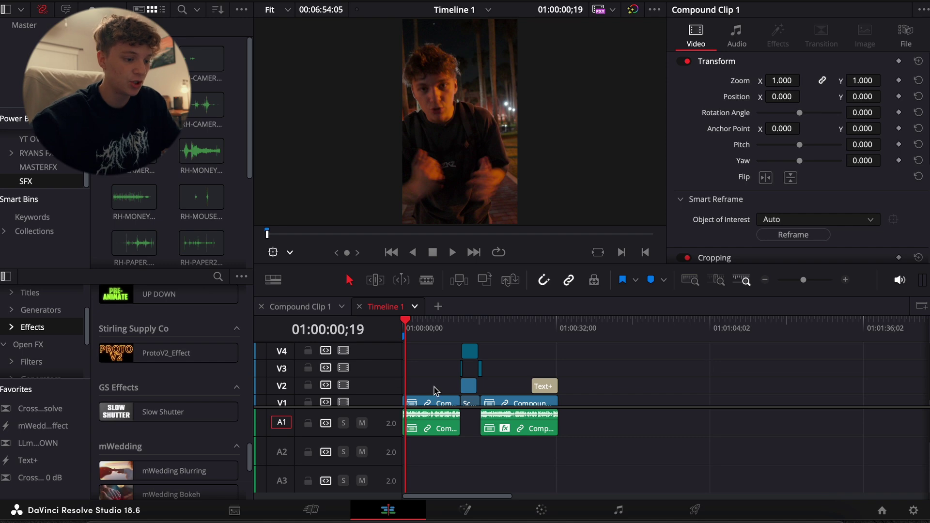
pyautogui.scroll(-1, 504, 396)
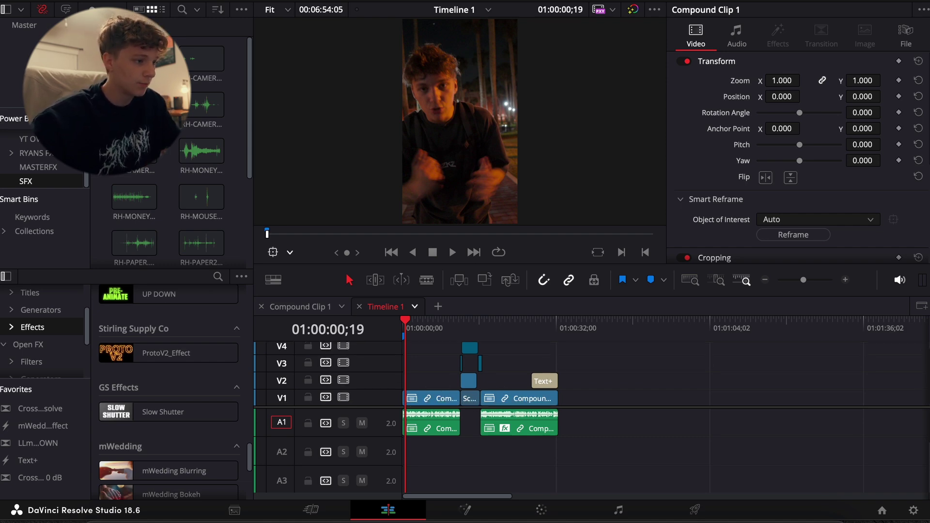
pyautogui.click(213, 0)
pyautogui.click(254, 217)
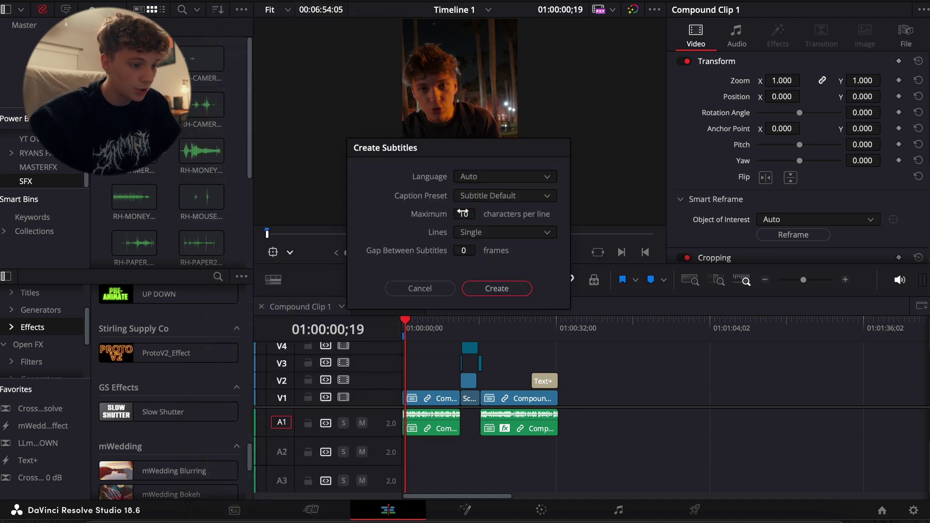
pyautogui.click(497, 289)
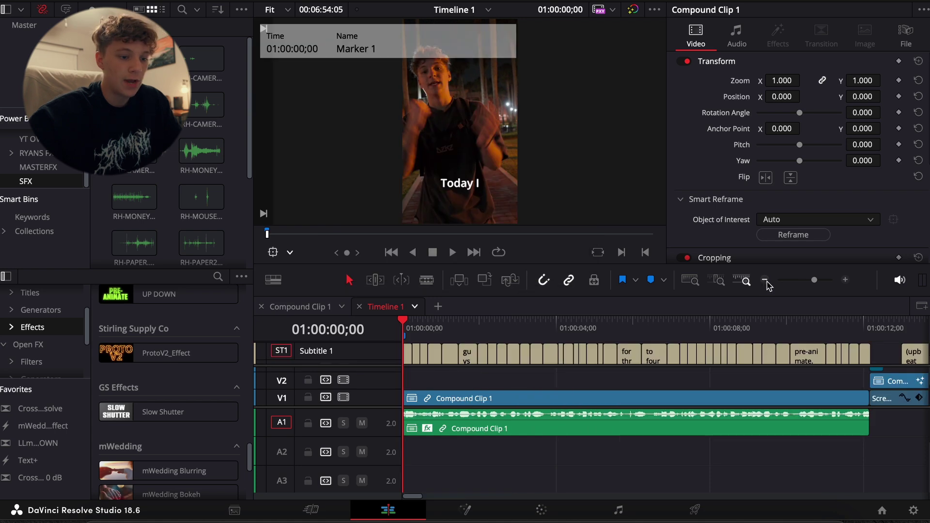
# - Delete the "(upbeat music)" subtitle over the screen recording and check the remaining subtitles up to the end of the short
pyautogui.moveTo(409, 323)
pyautogui.mouseDown()
pyautogui.moveTo(653, 344)
pyautogui.moveTo(740, 365)
pyautogui.mouseUp()
pyautogui.hscroll(5, 739, 363)
pyautogui.click(728, 331)
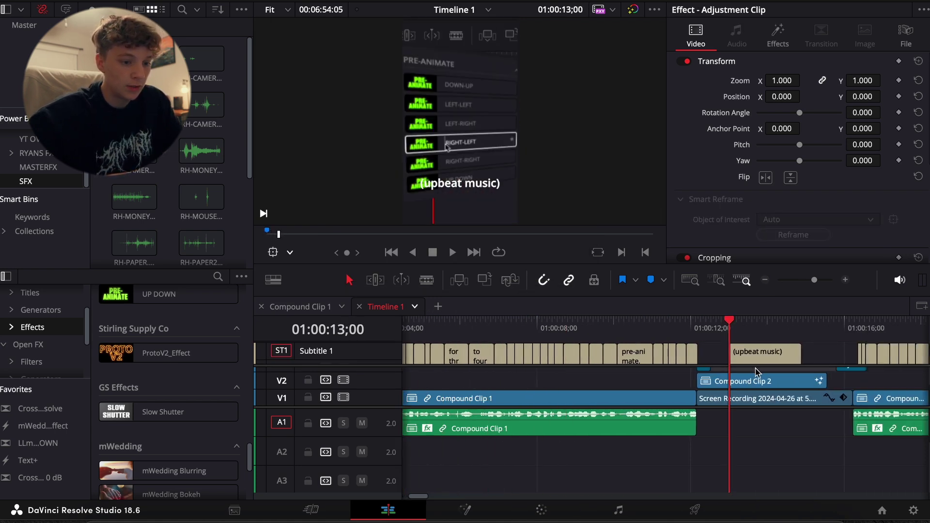
pyautogui.click(756, 356)
pyautogui.press('BackSpace')
pyautogui.hscroll(4, 755, 356)
pyautogui.moveTo(733, 335); pyautogui.dragTo(802, 347)
pyautogui.hscroll(5, 803, 348)
pyautogui.click(804, 350)
pyautogui.hscroll(10, 804, 350)
pyautogui.moveTo(786, 334); pyautogui.dragTo(764, 346)
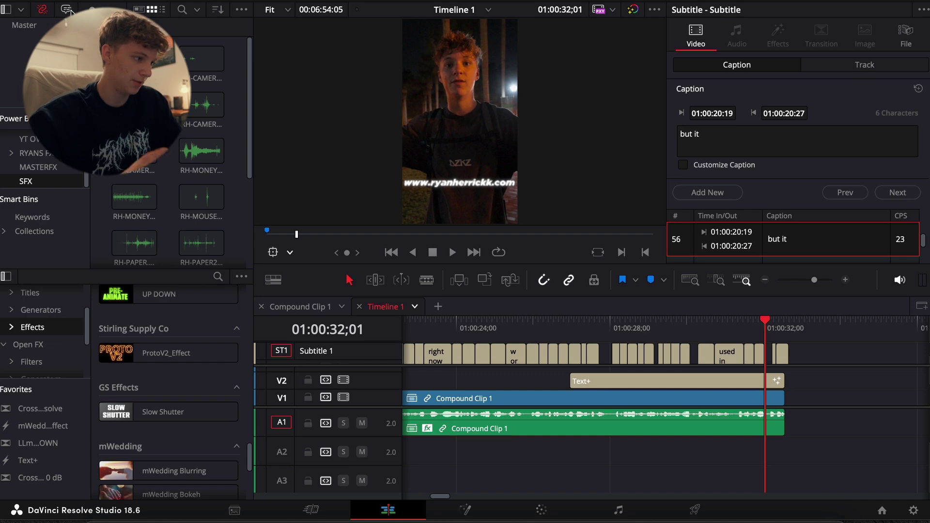
# - Show the Snap Captions power bin of caption templates and launch the Snap Captions script
pyautogui.scroll(3, 44, 153)
pyautogui.click(46, 175)
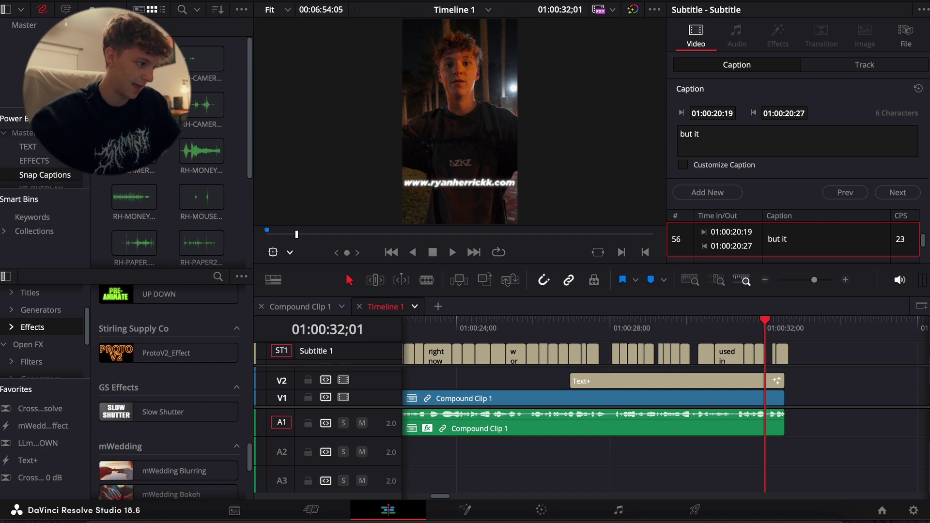
pyautogui.click(212, 0)
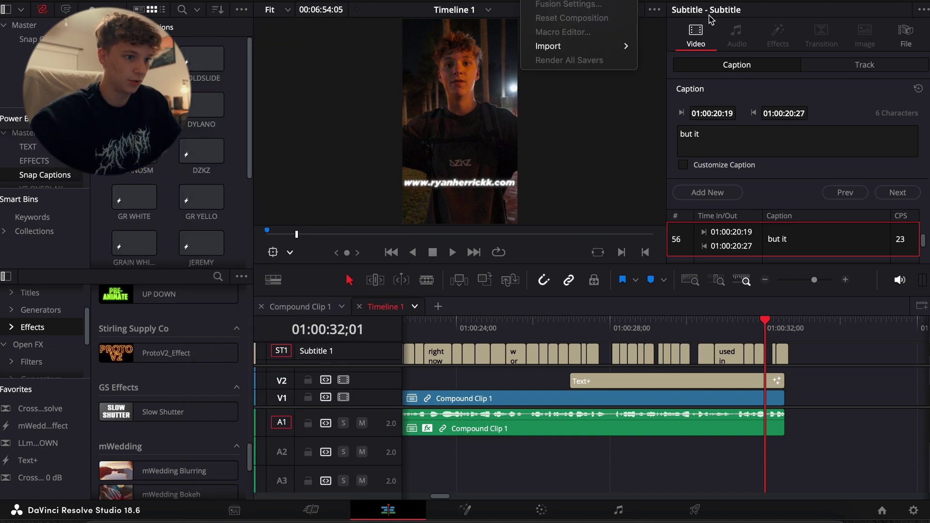
pyautogui.moveTo(676, 0)
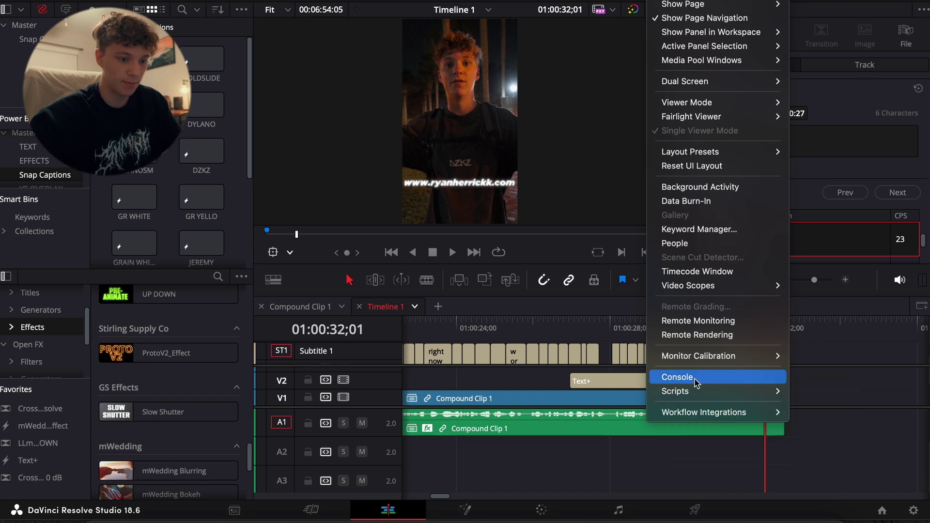
pyautogui.moveTo(734, 392)
pyautogui.moveTo(774, 391)
pyautogui.click(738, 391)
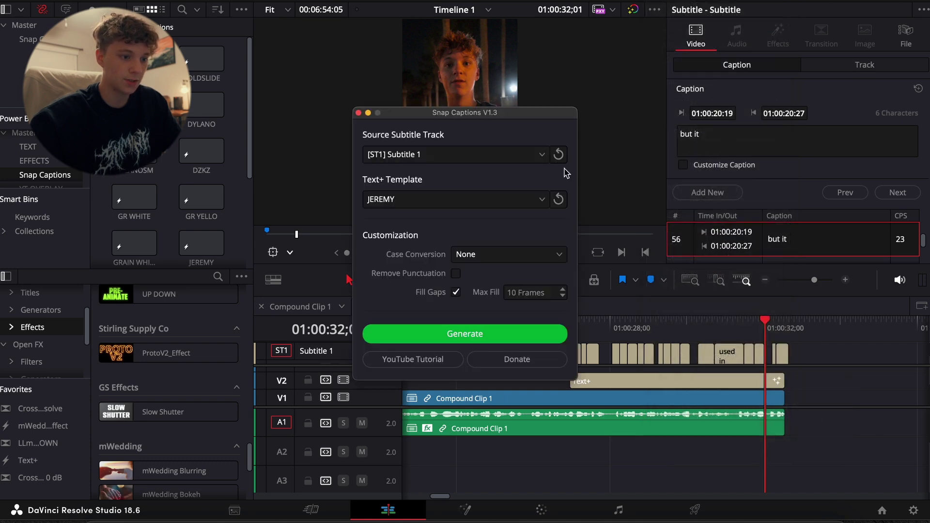
# - Generate Text+ captions from Subtitle 1 using the JEREMY template, converted to uppercase, with punctuation removed
pyautogui.click(467, 198)
pyautogui.click(457, 204)
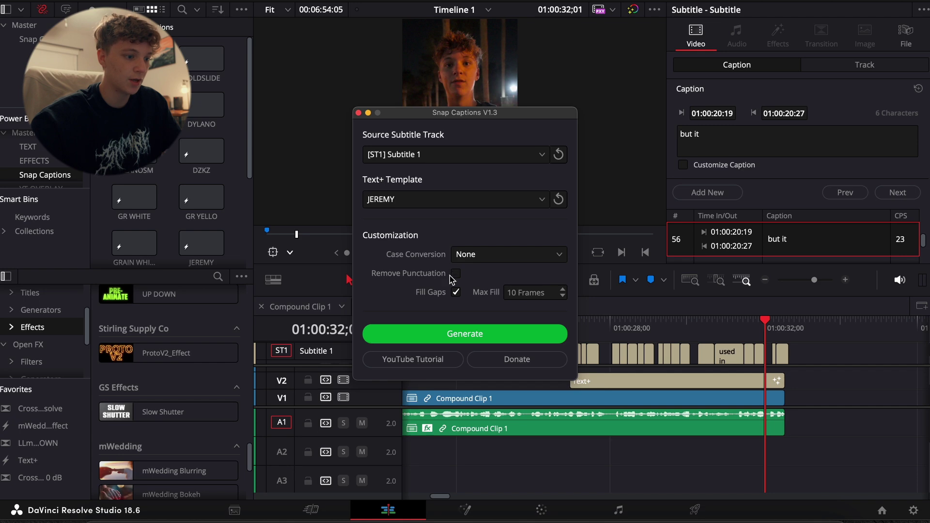
pyautogui.click(473, 257)
pyautogui.click(473, 281)
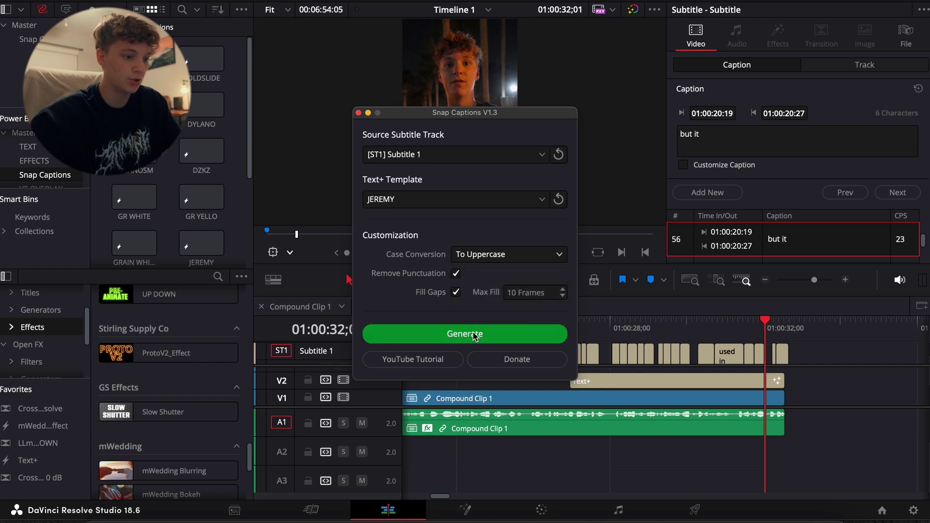
pyautogui.click(464, 334)
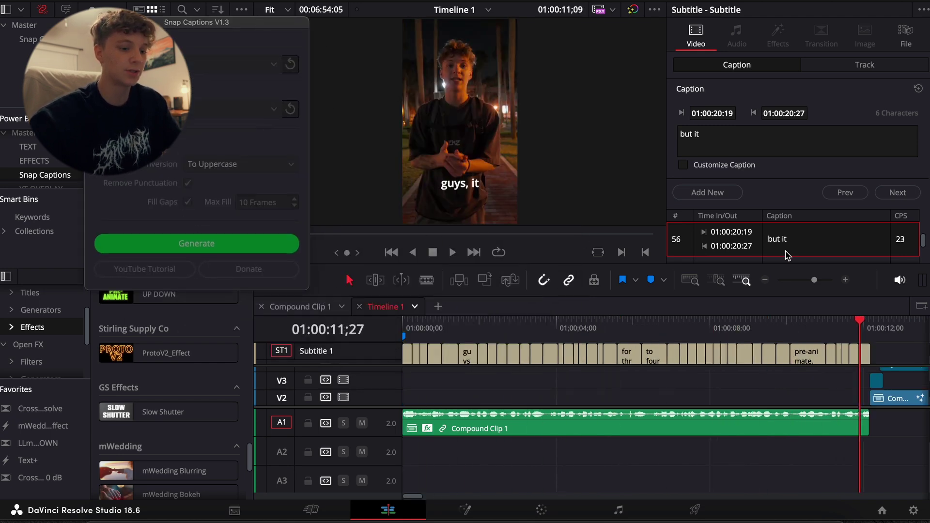